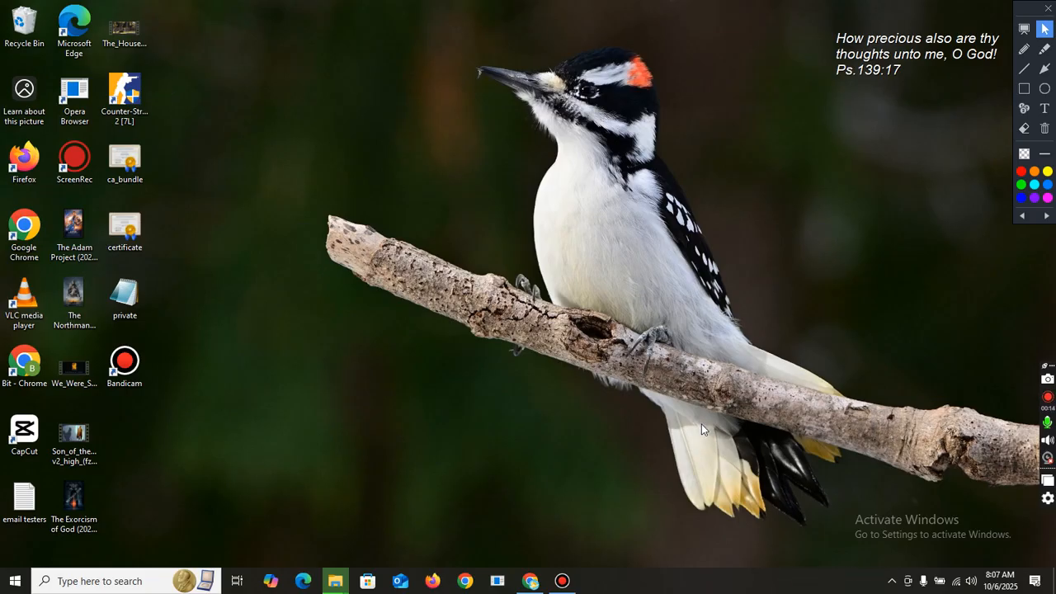
# Switch to Chrome and compare the Main Menu items in WordPress with the navigation on the live homepage
pyautogui.click(531, 582)
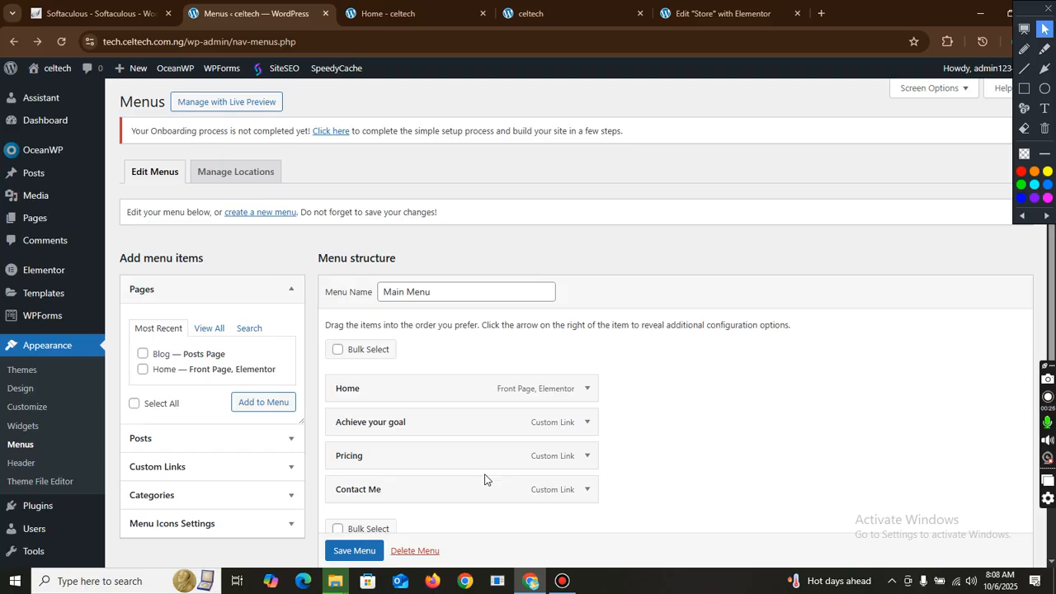
pyautogui.click(398, 13)
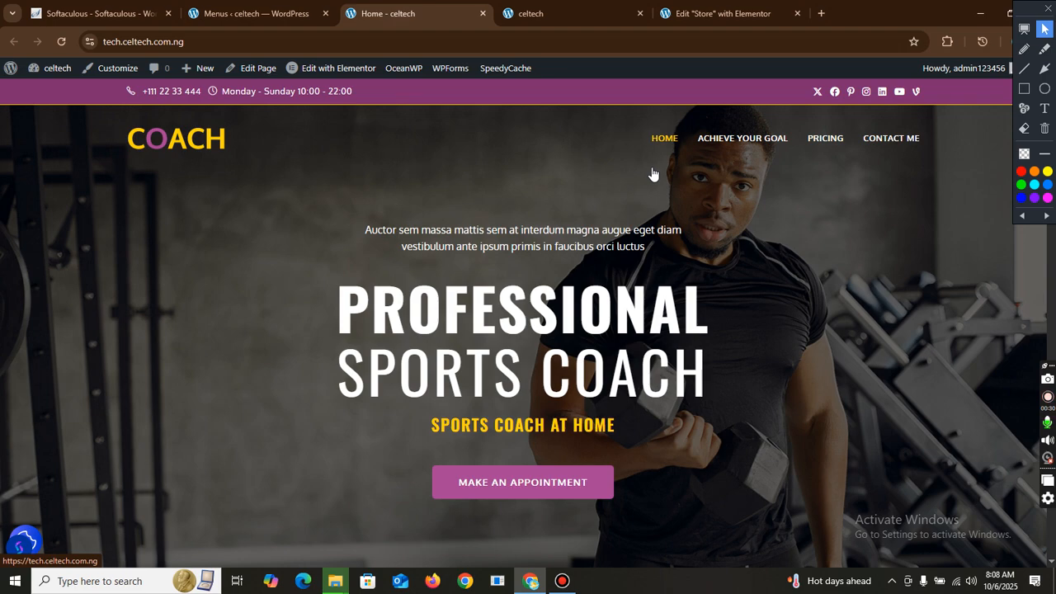
pyautogui.click(229, 12)
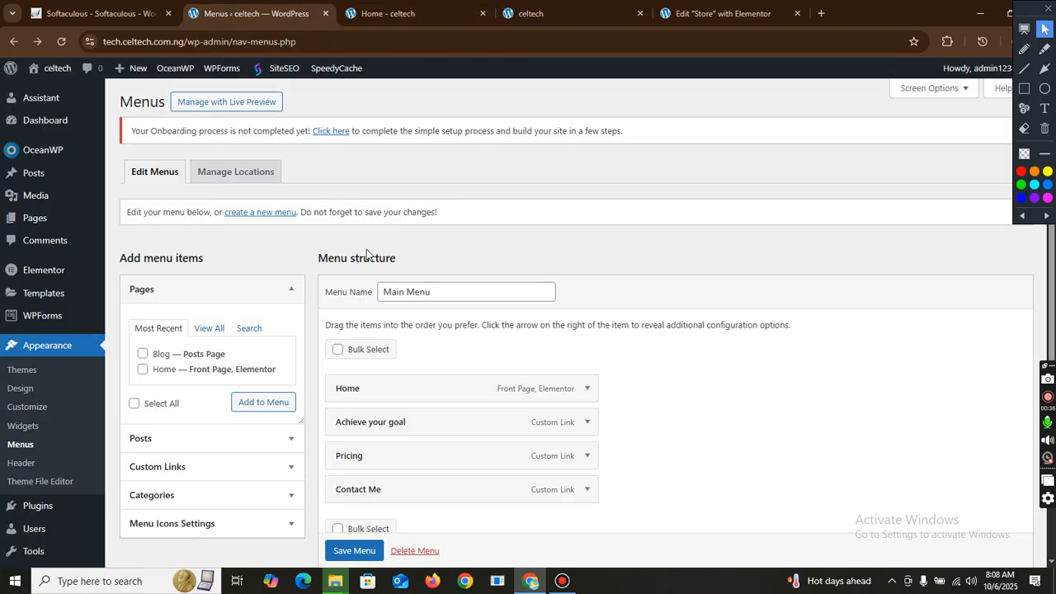
pyautogui.click(371, 13)
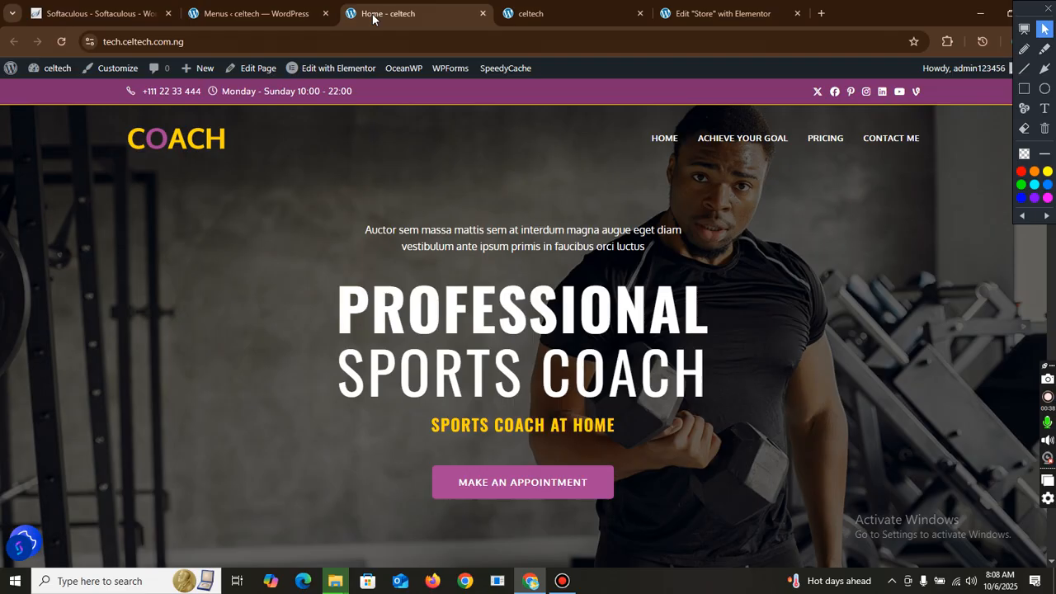
pyautogui.click(1023, 88)
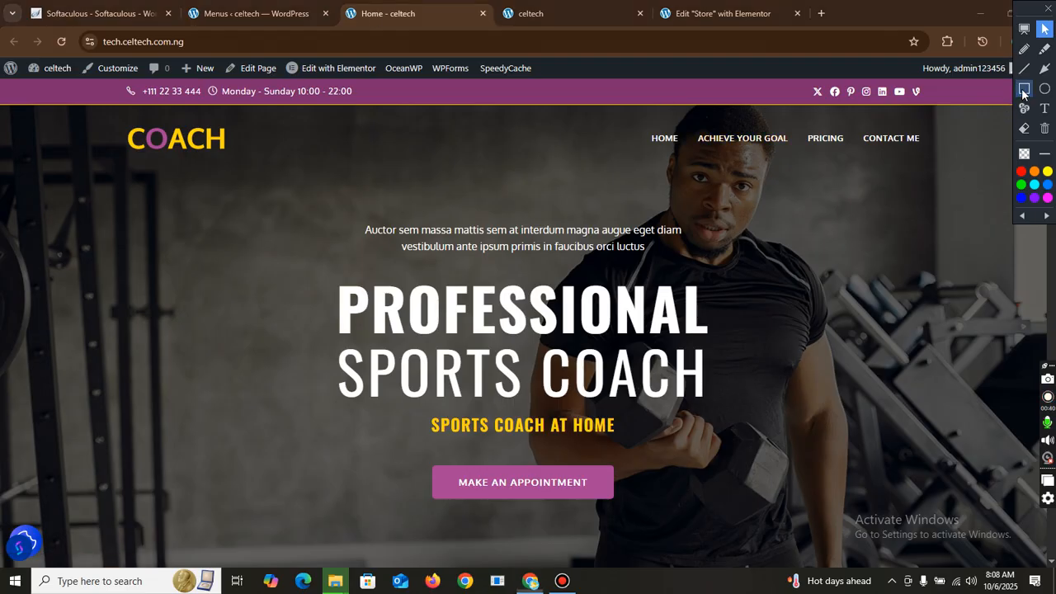
pyautogui.moveTo(637, 119)
pyautogui.mouseDown()
pyautogui.moveTo(841, 193)
pyautogui.moveTo(974, 170)
pyautogui.moveTo(935, 154)
pyautogui.mouseUp()
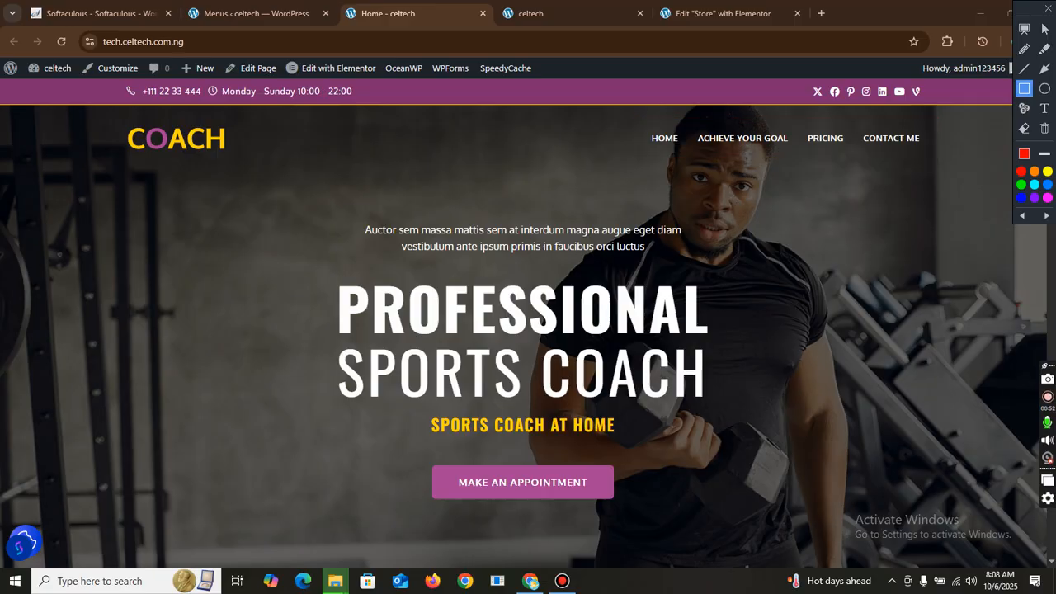
pyautogui.click(1044, 29)
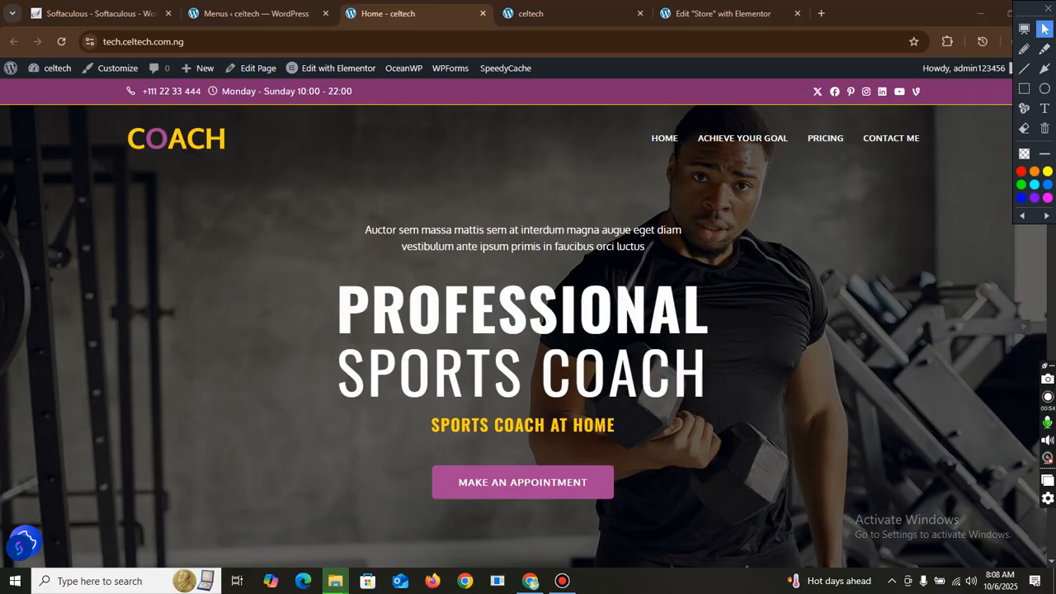
# Add a new WordPress page from the admin area and title it "Services"
pyautogui.click(245, 18)
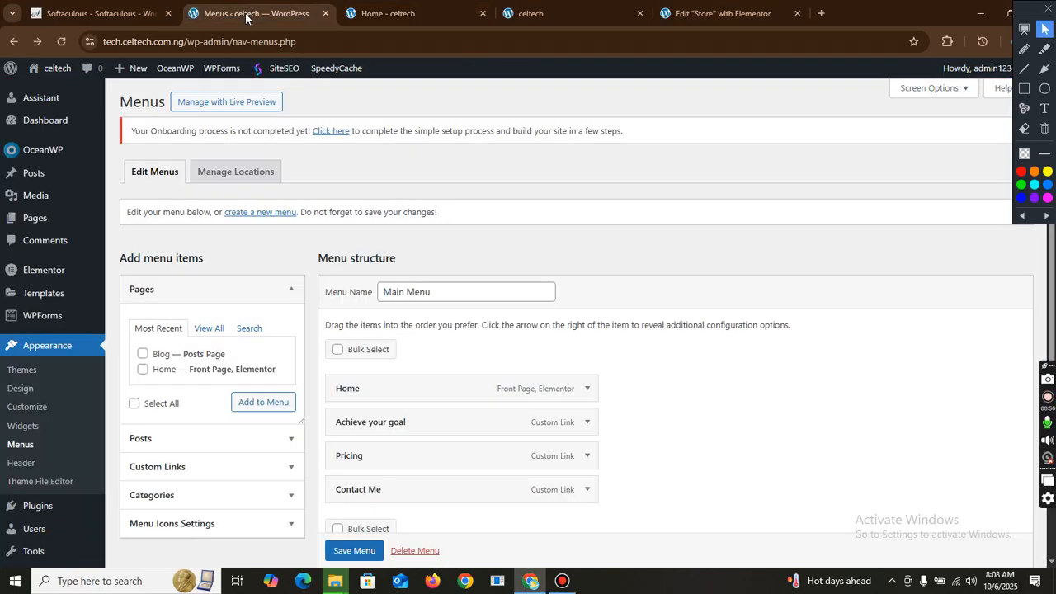
pyautogui.moveTo(47, 218)
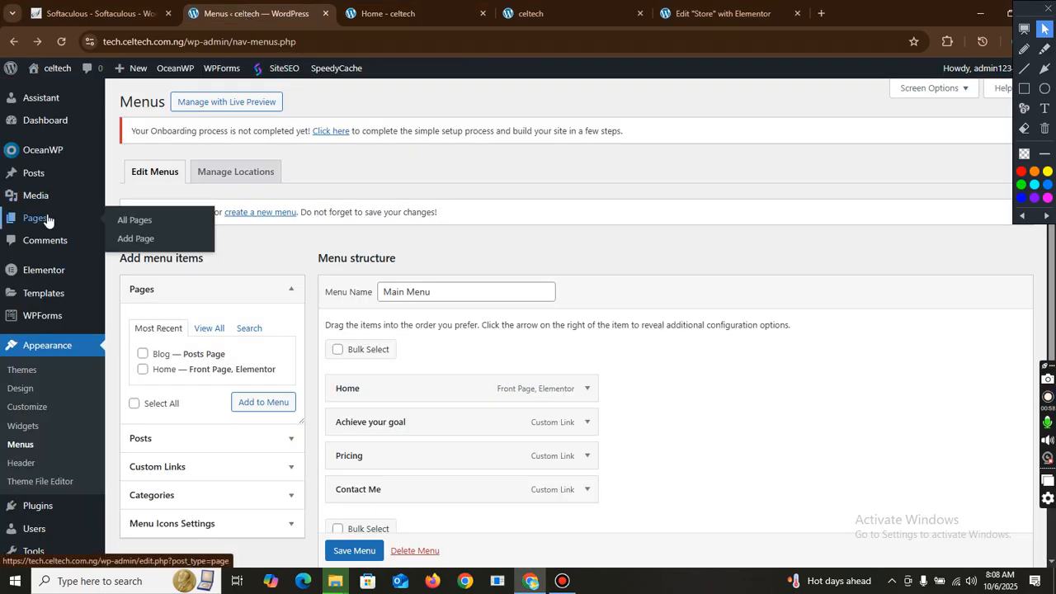
pyautogui.click(139, 240)
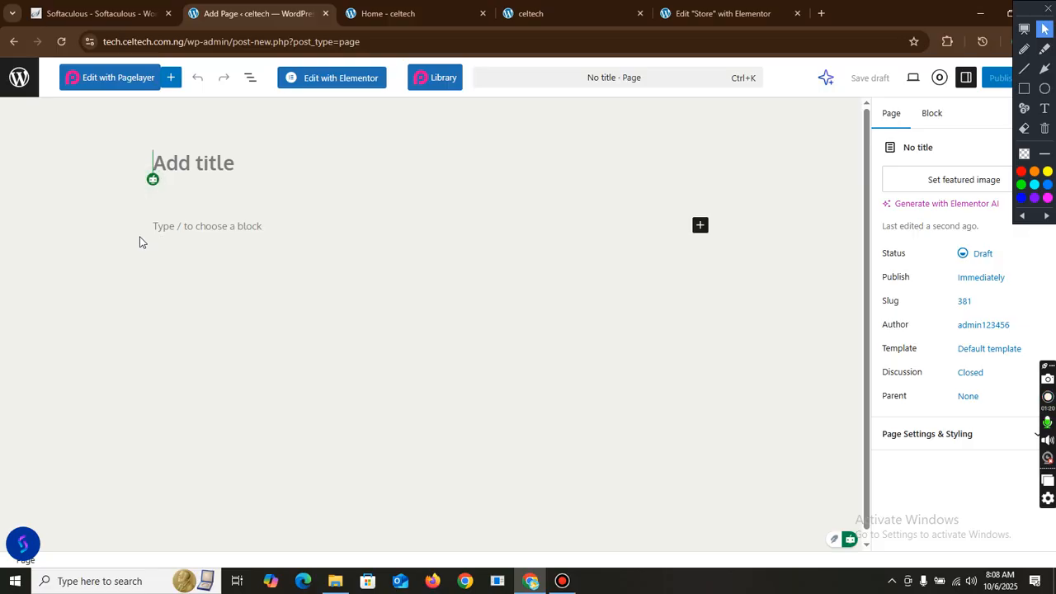
pyautogui.write('S')
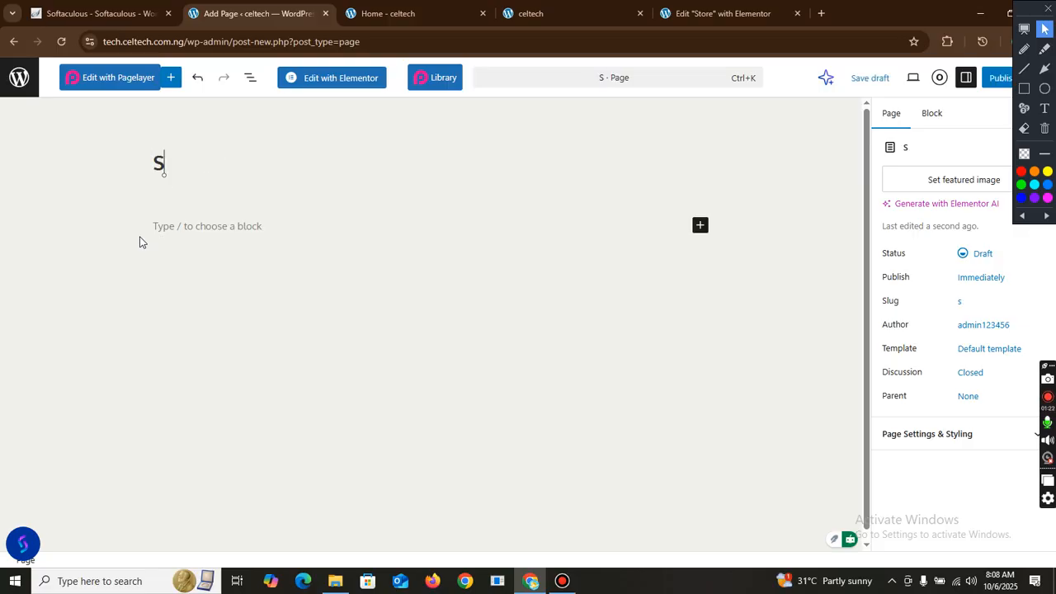
pyautogui.write('ervi')
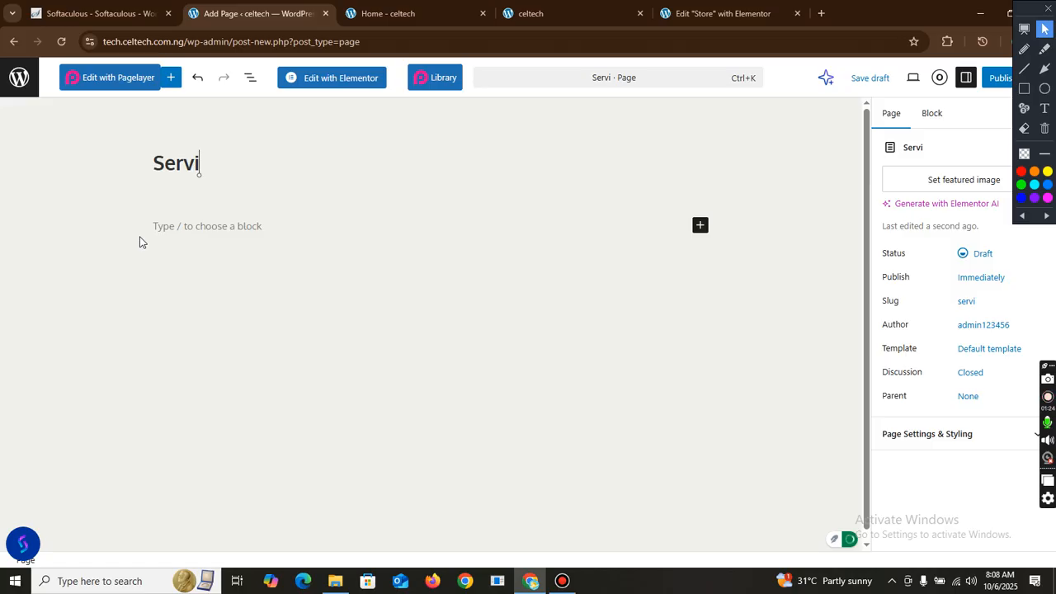
pyautogui.write('ces')
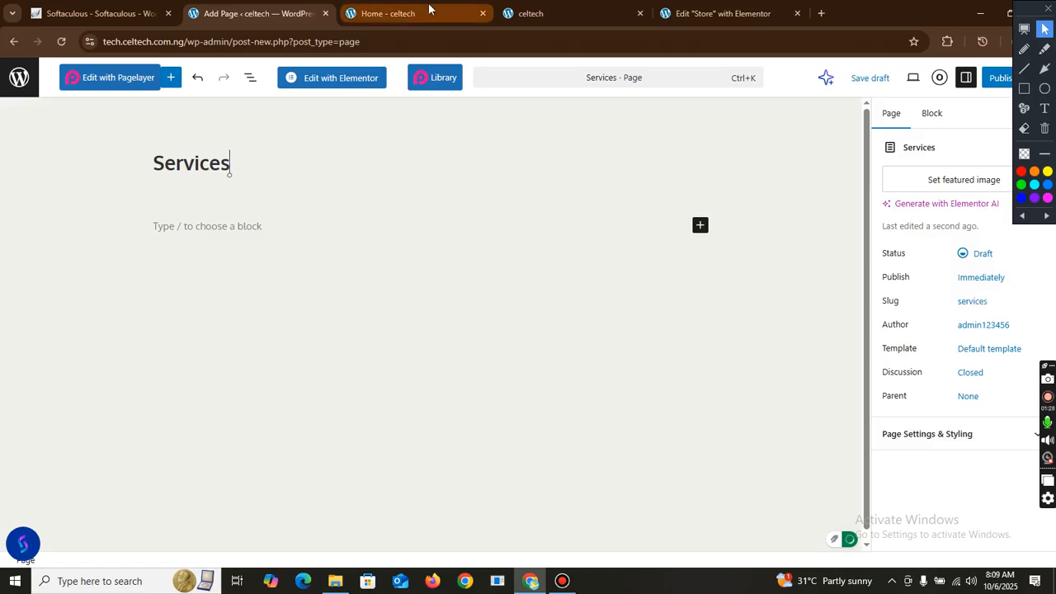
# Check the homepage menu's letter case, retitle the new page "SERVICES" in capitals, and publish it
pyautogui.click(416, 14)
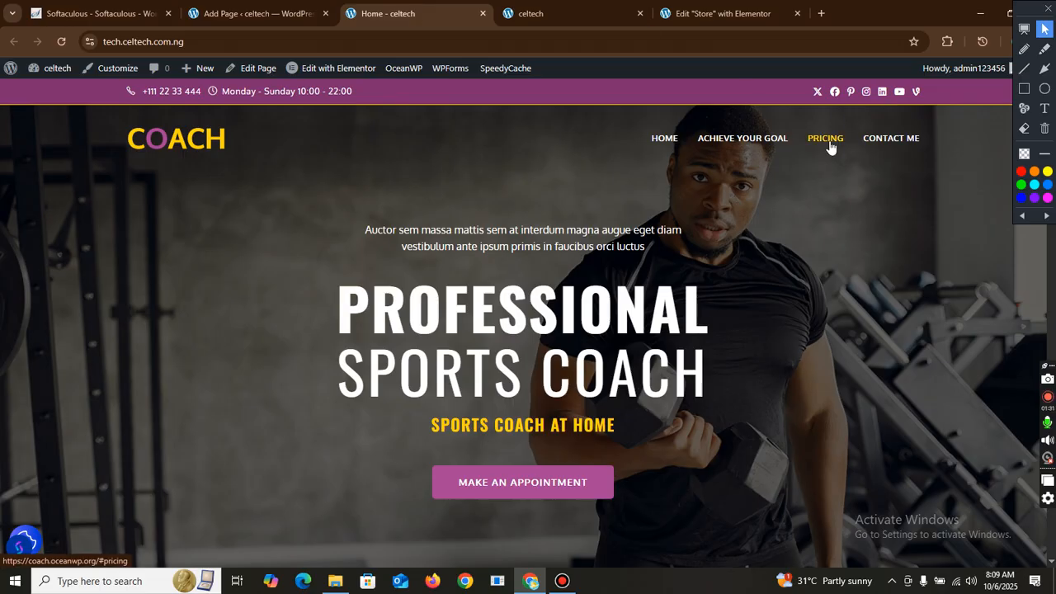
pyautogui.click(247, 14)
pyautogui.press('BackSpace')
pyautogui.press('BackSpace')
pyautogui.press('BackSpace')
pyautogui.press('BackSpace')
pyautogui.press('BackSpace')
pyautogui.press('BackSpace')
pyautogui.press('BackSpace')
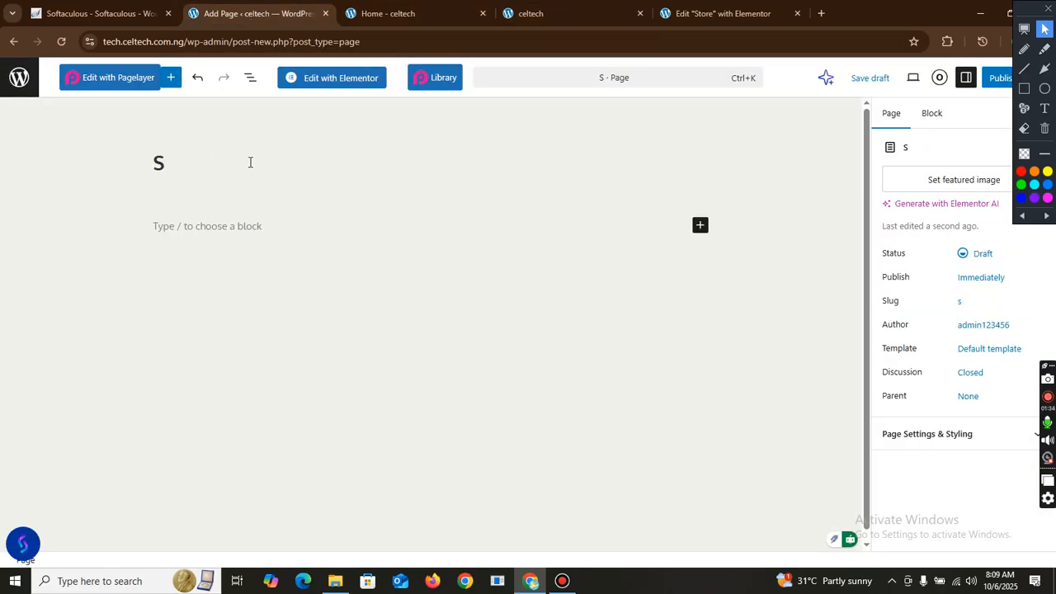
pyautogui.write('ERV')
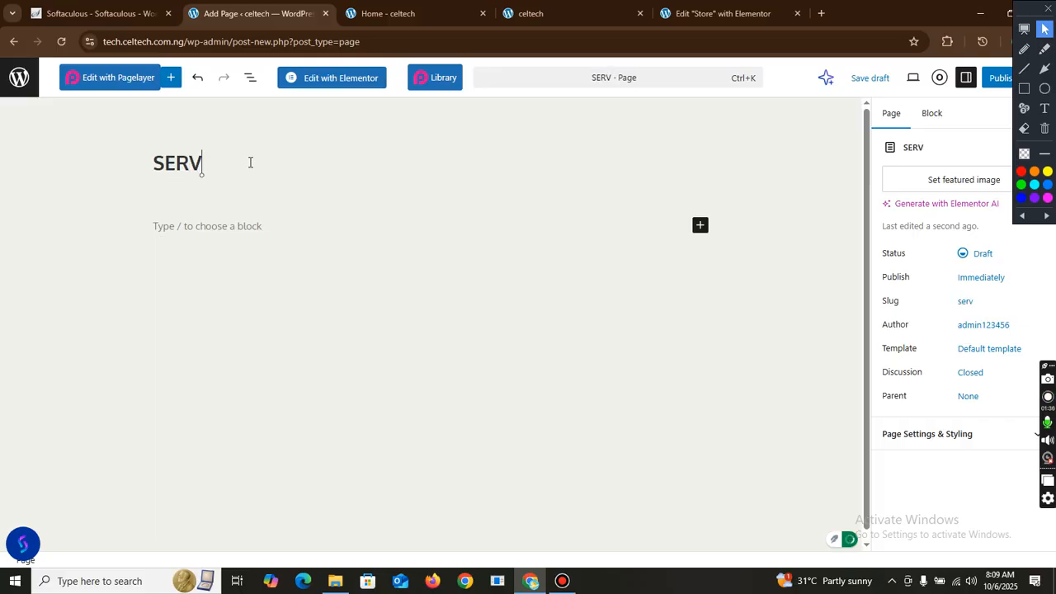
pyautogui.write('ICES')
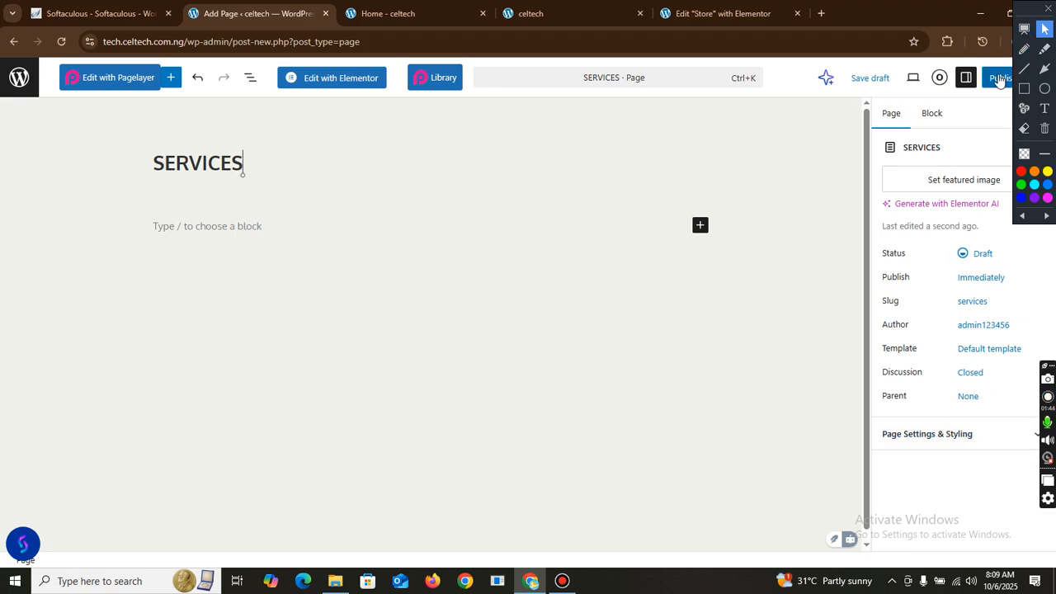
pyautogui.click(998, 78)
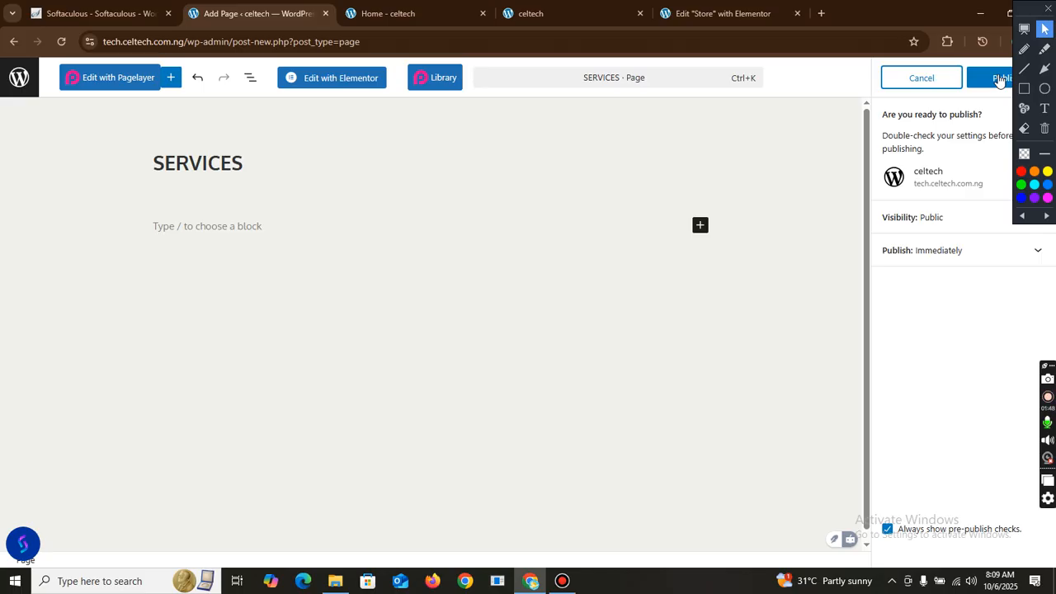
pyautogui.click(997, 78)
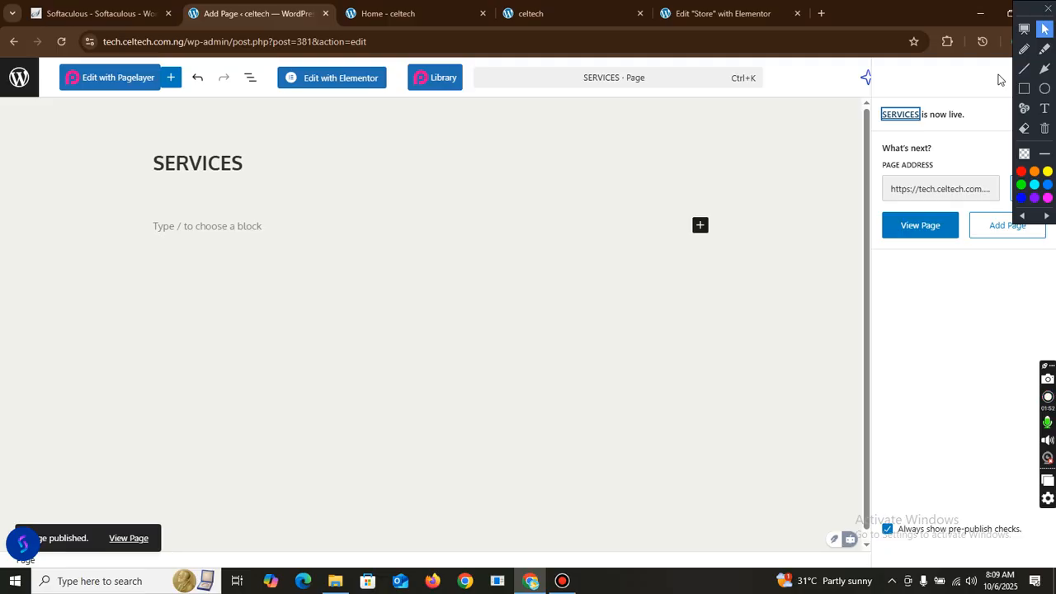
pyautogui.click(1023, 88)
pyautogui.moveTo(1, 448)
pyautogui.mouseDown()
pyautogui.moveTo(165, 589)
pyautogui.moveTo(181, 564)
pyautogui.mouseUp()
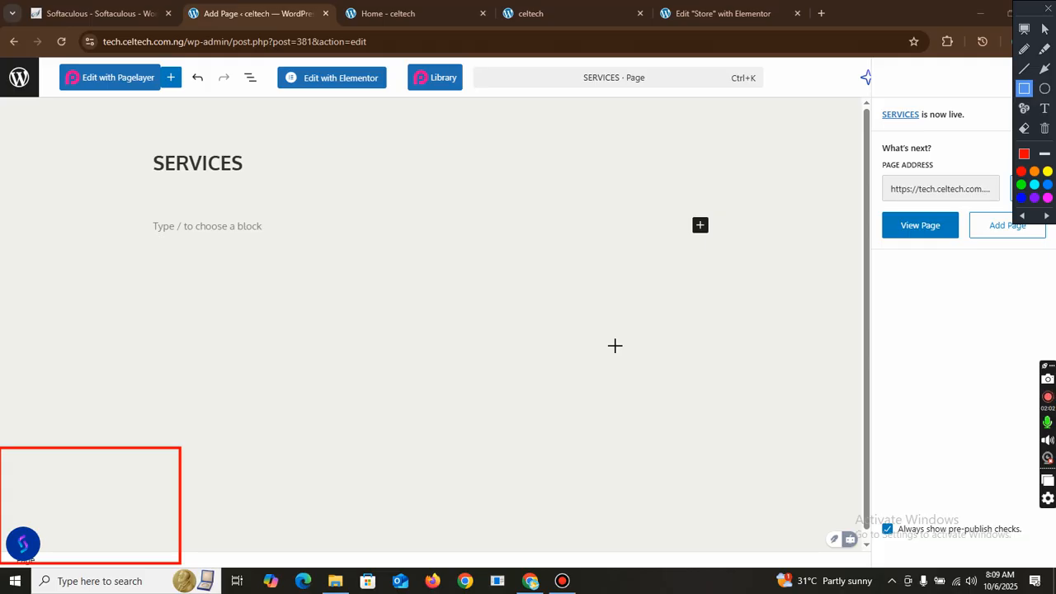
pyautogui.hotkey('ctrl', 'z')
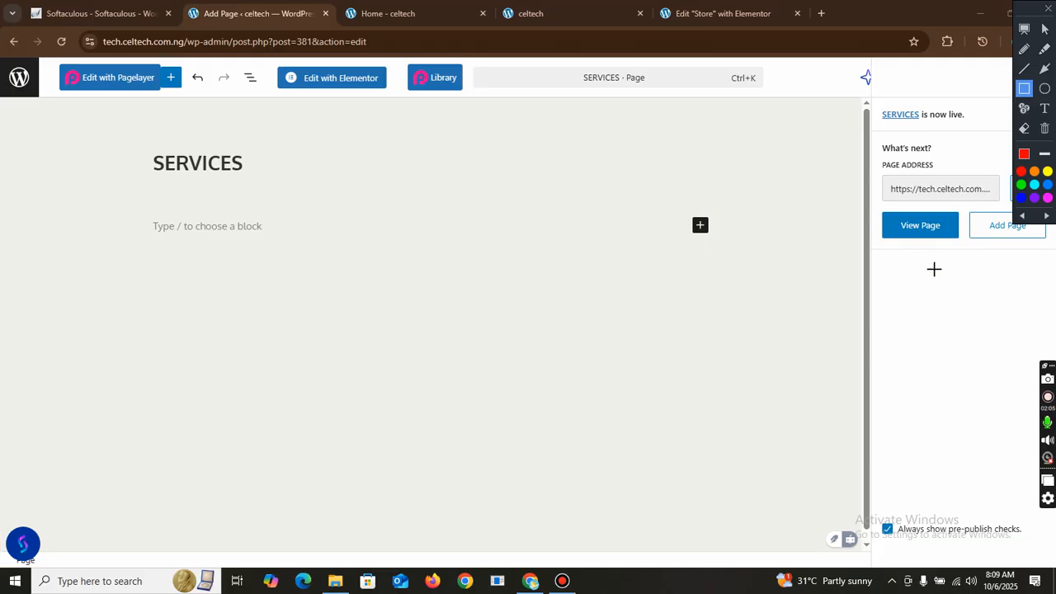
pyautogui.press('Escape')
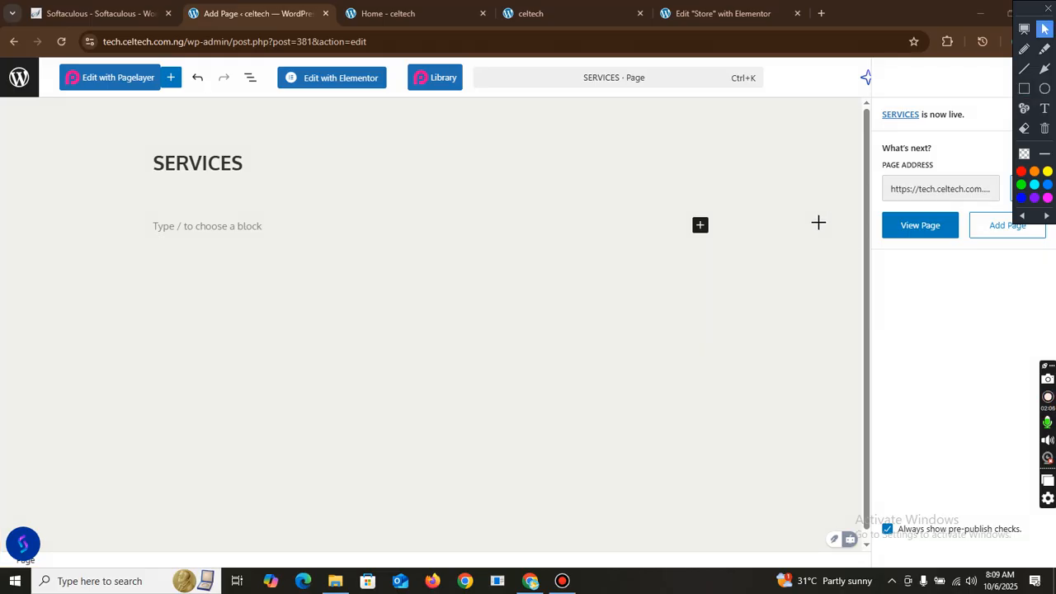
# View the published SERVICES page on the live site and examine its header, content area and sidebar
pyautogui.click(942, 235)
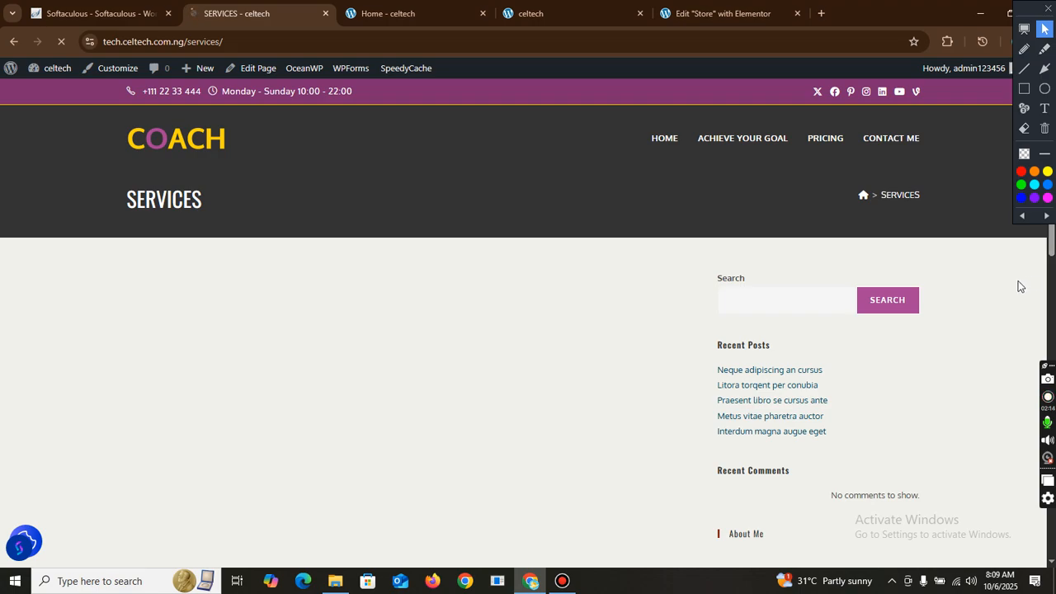
pyautogui.scroll(-2, 1021, 286)
pyautogui.scroll(-4, 1016, 303)
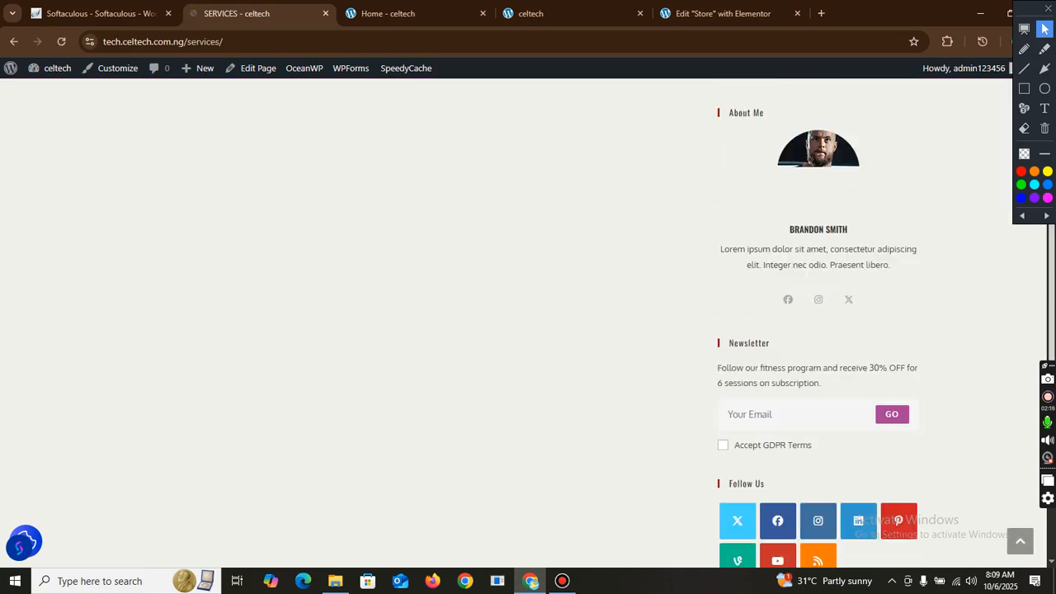
pyautogui.scroll(5, 1016, 303)
pyautogui.scroll(1, 1011, 286)
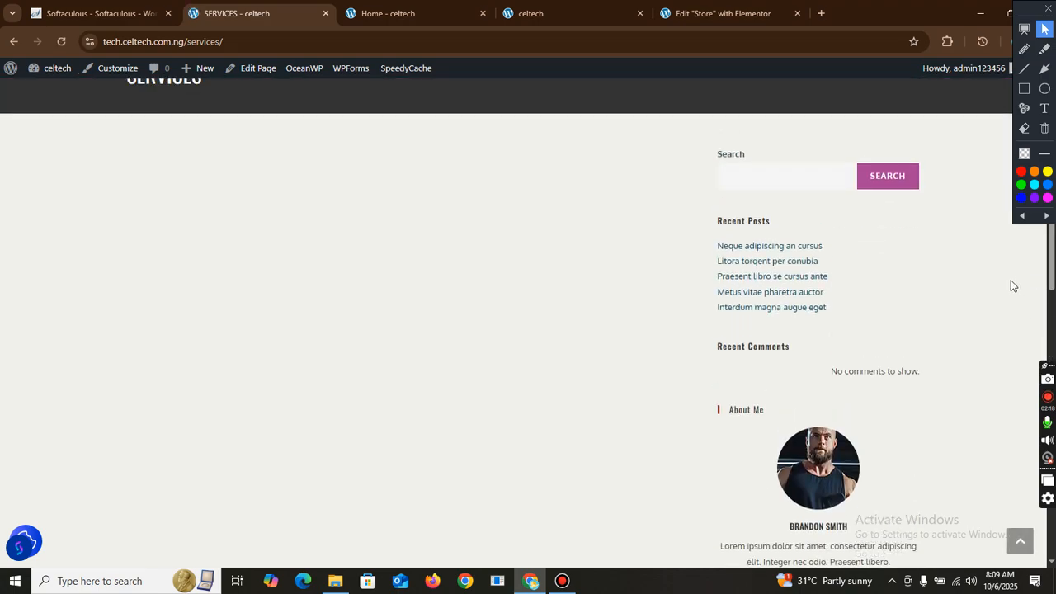
pyautogui.scroll(-10, 1016, 370)
pyautogui.scroll(15, 999, 388)
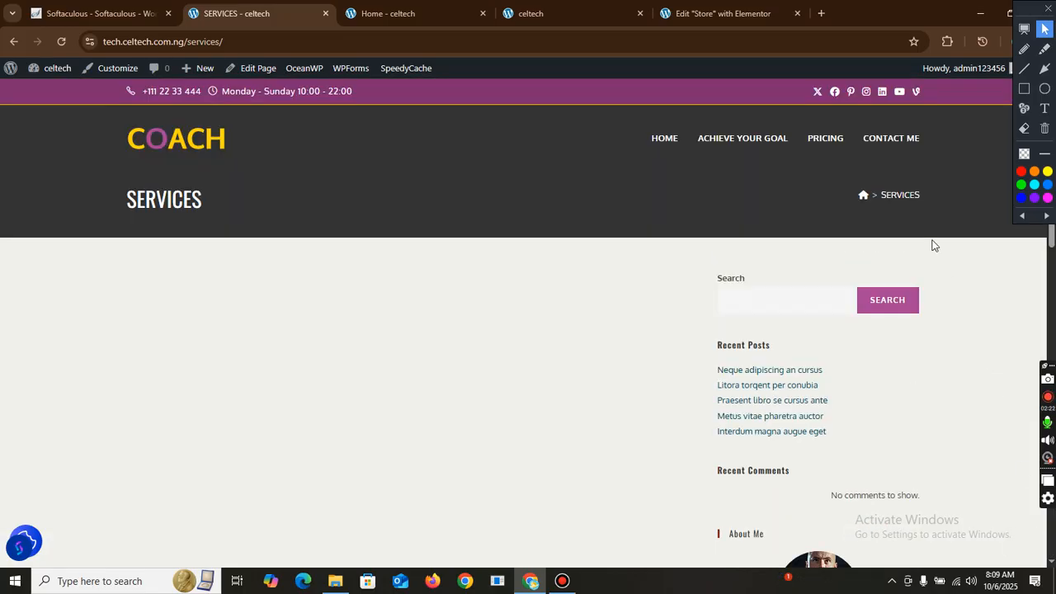
pyautogui.click(1023, 88)
pyautogui.moveTo(682, 247)
pyautogui.mouseDown()
pyautogui.moveTo(789, 522)
pyautogui.moveTo(1054, 566)
pyautogui.mouseUp()
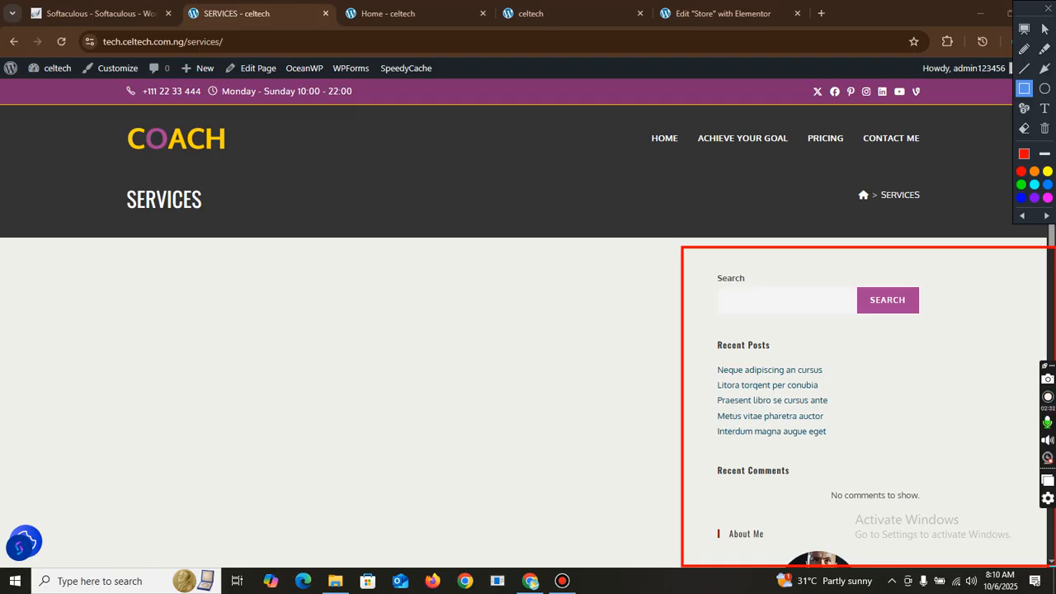
pyautogui.hotkey('ctrl', 'z')
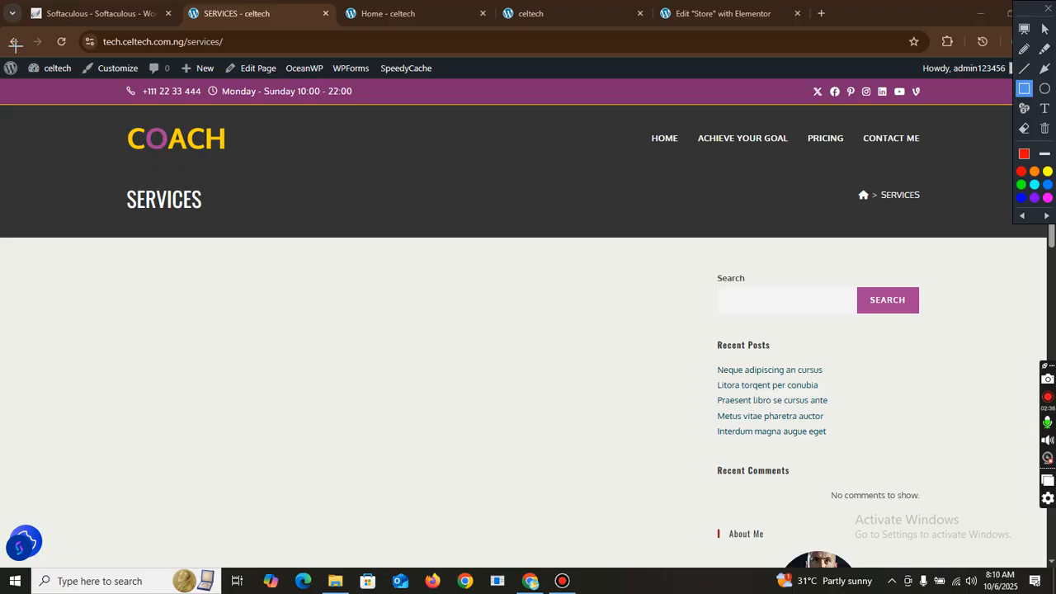
pyautogui.press('Escape')
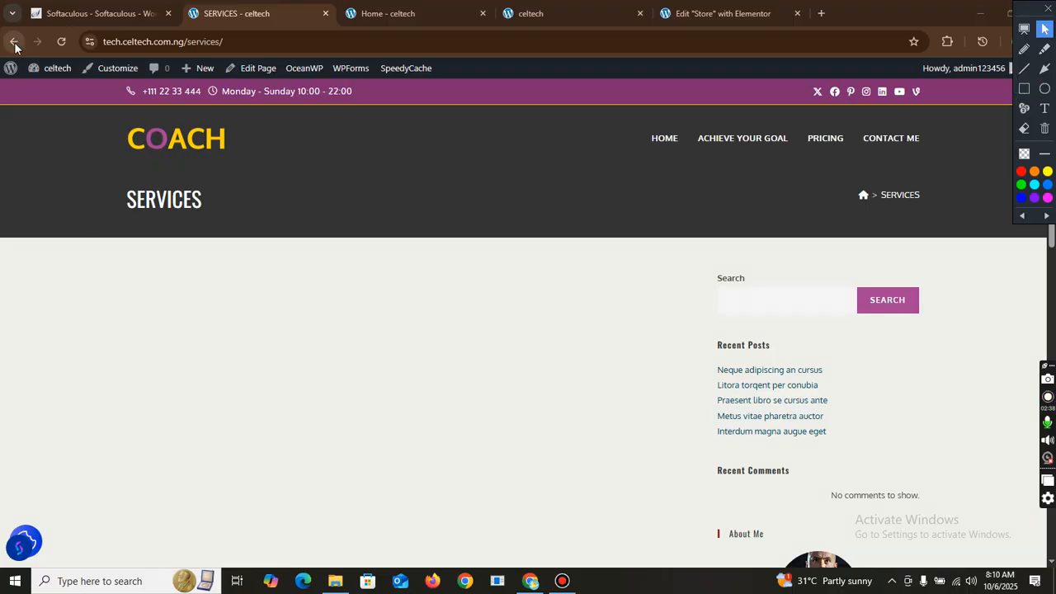
# Return to the SERVICES page editor and expand the Page Settings & Styling section
pyautogui.click(15, 43)
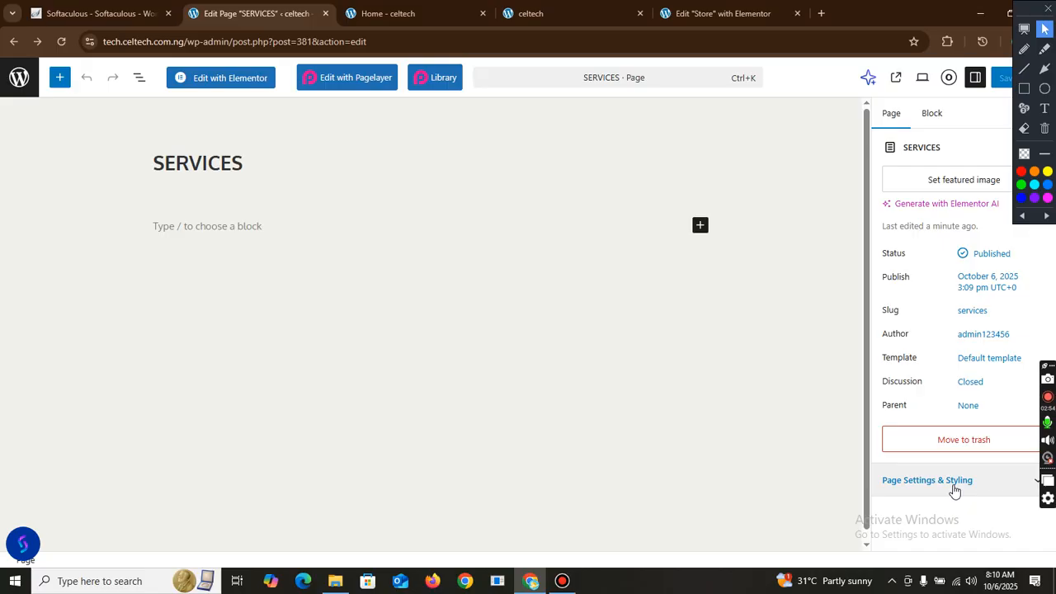
pyautogui.click(1043, 71)
pyautogui.moveTo(922, 351); pyautogui.dragTo(928, 480)
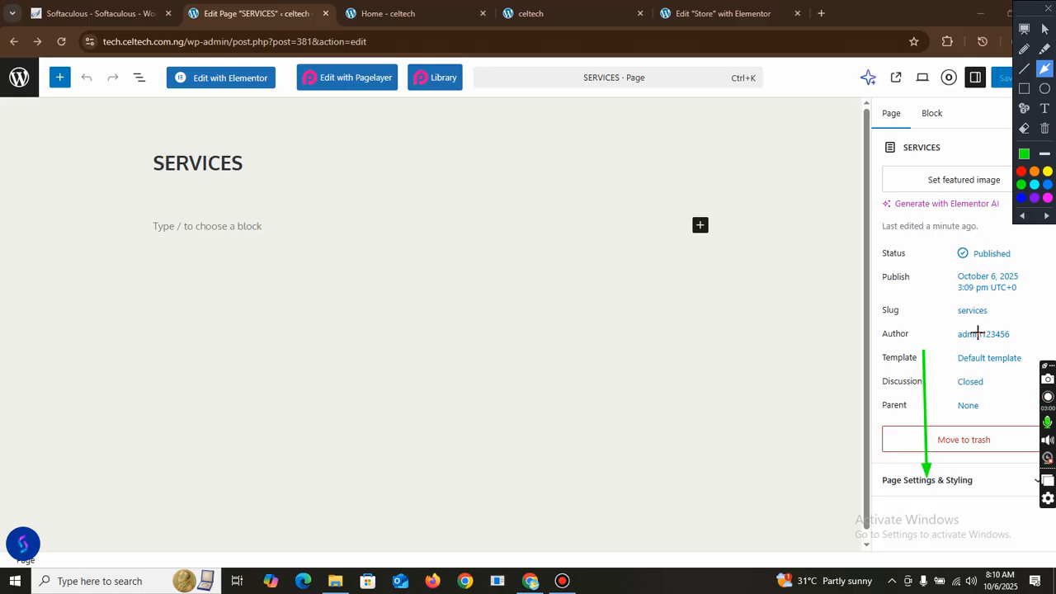
pyautogui.click(928, 482)
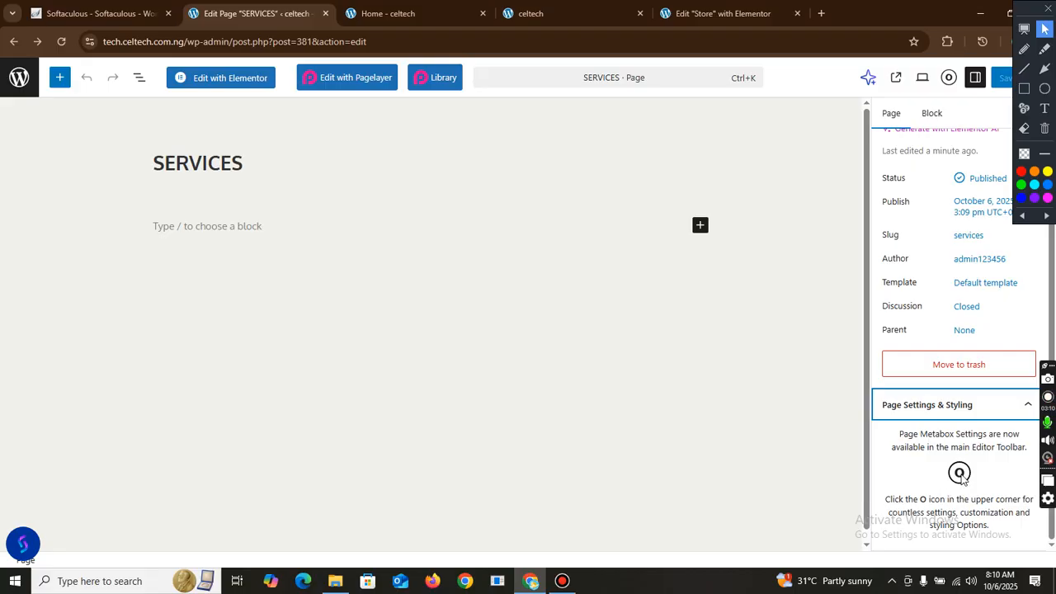
pyautogui.click(1044, 69)
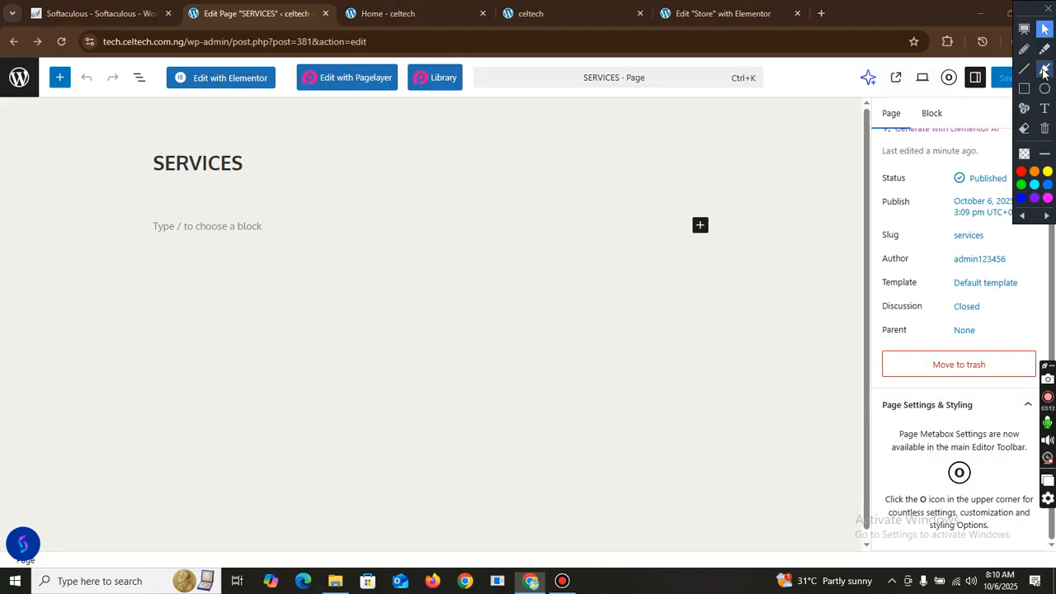
pyautogui.moveTo(977, 142); pyautogui.dragTo(952, 82)
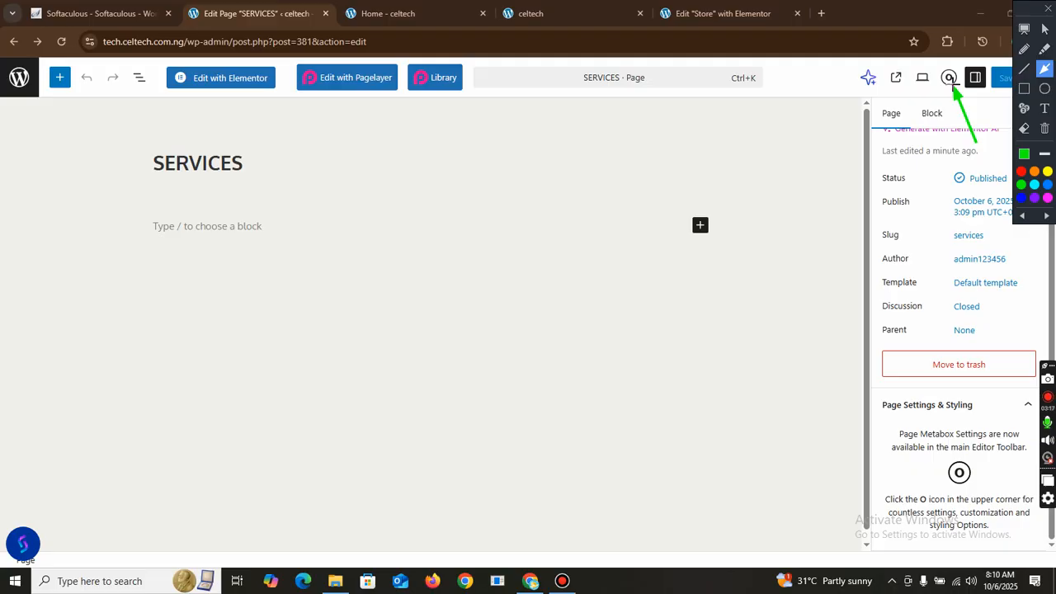
pyautogui.press('Escape')
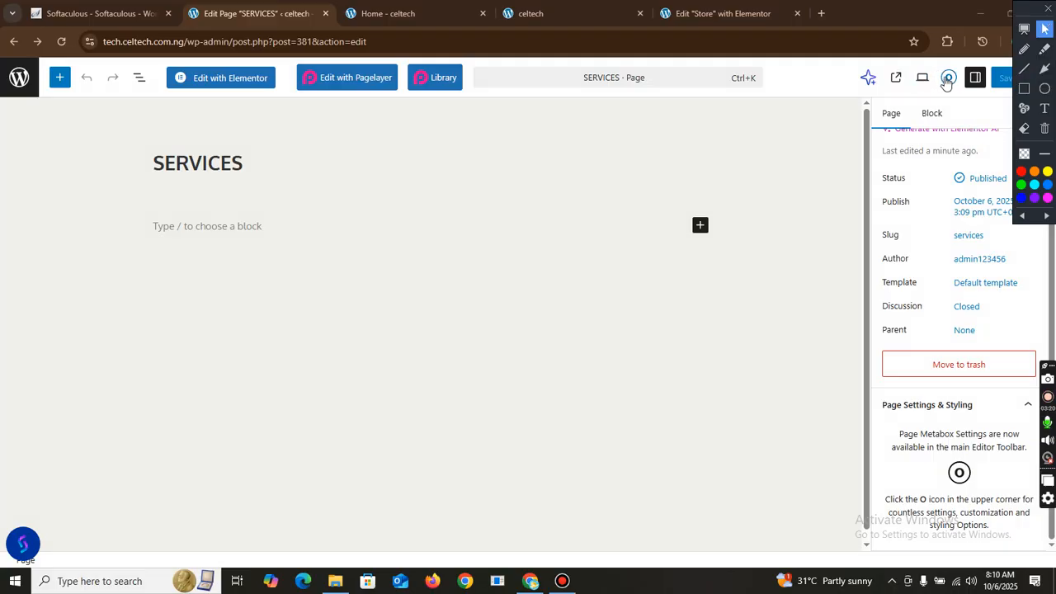
# Set the SERVICES page's Content Layout to Full Width in the OceanWP general page settings, keep the Default sidebar, and save the page
pyautogui.click(947, 82)
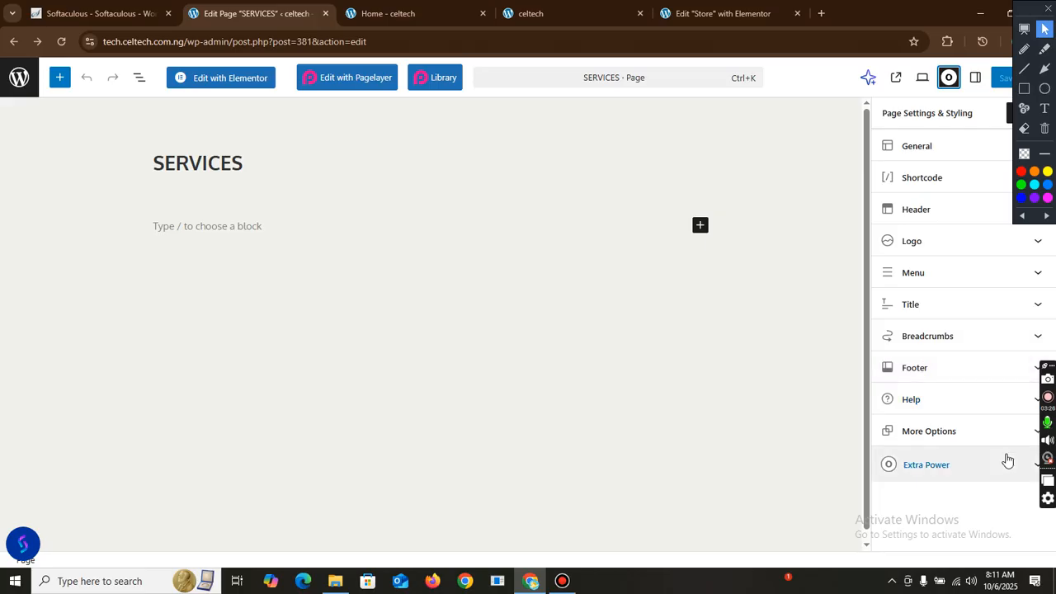
pyautogui.click(945, 435)
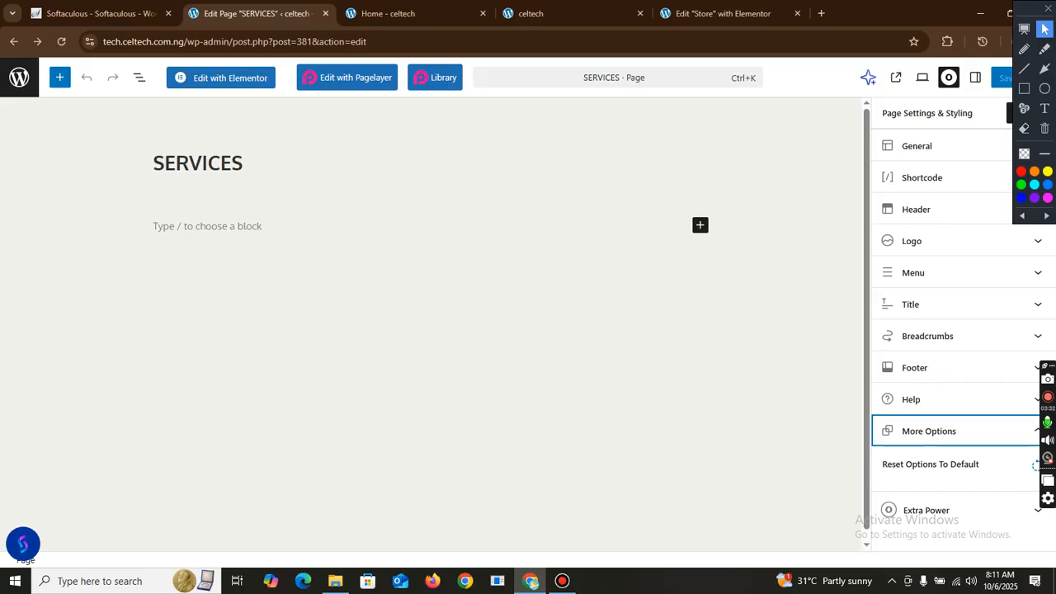
pyautogui.click(929, 148)
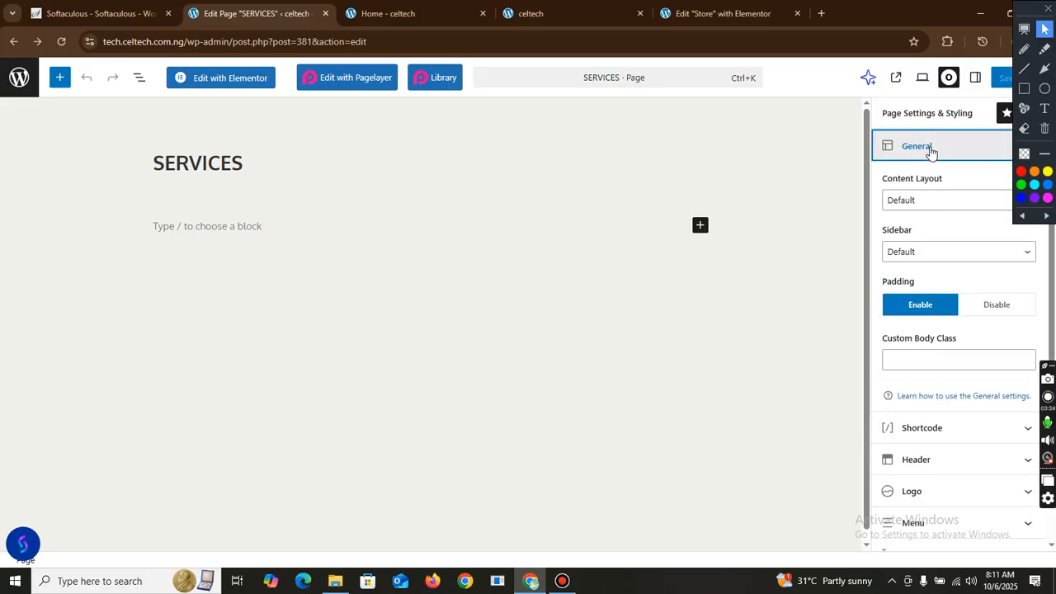
pyautogui.click(943, 202)
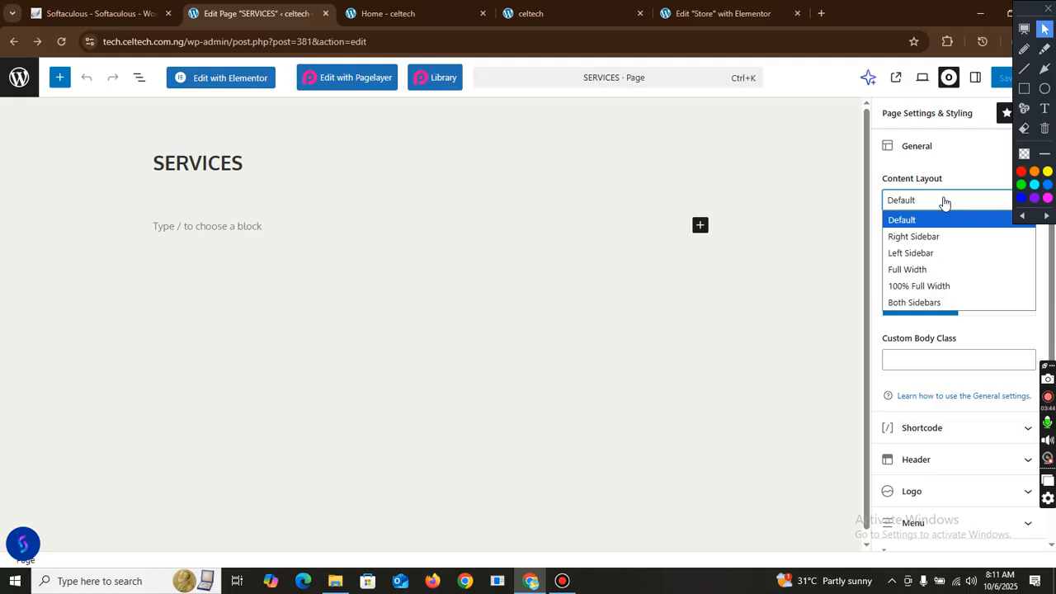
pyautogui.click(915, 270)
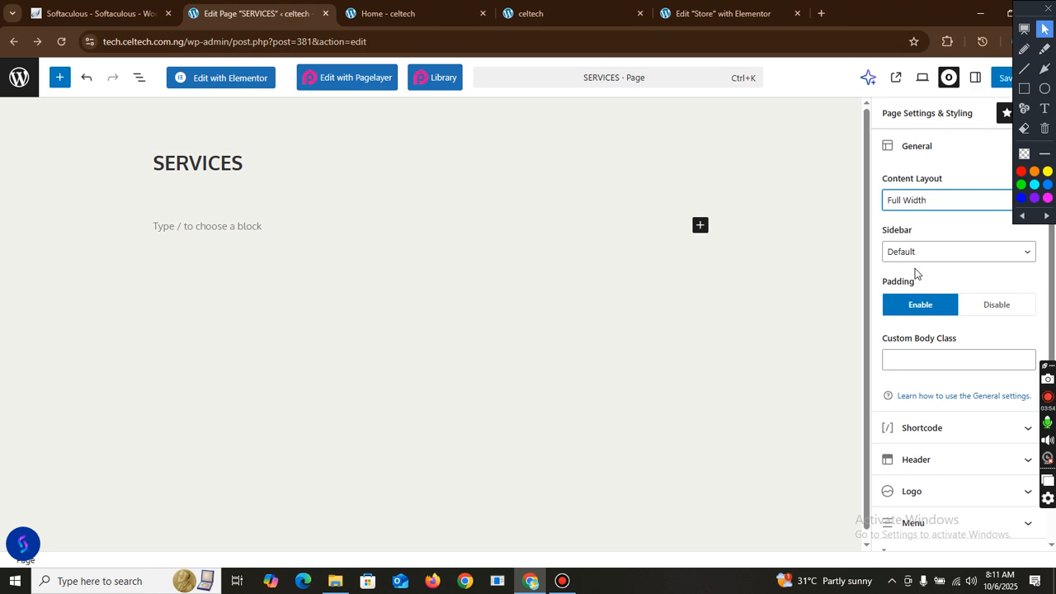
pyautogui.click(946, 252)
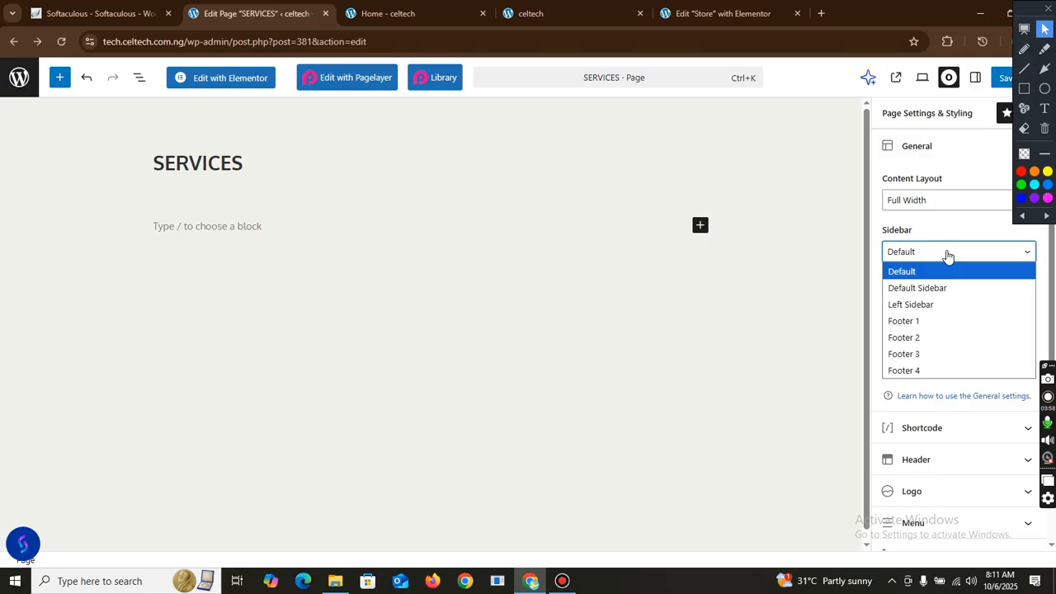
pyautogui.click(947, 255)
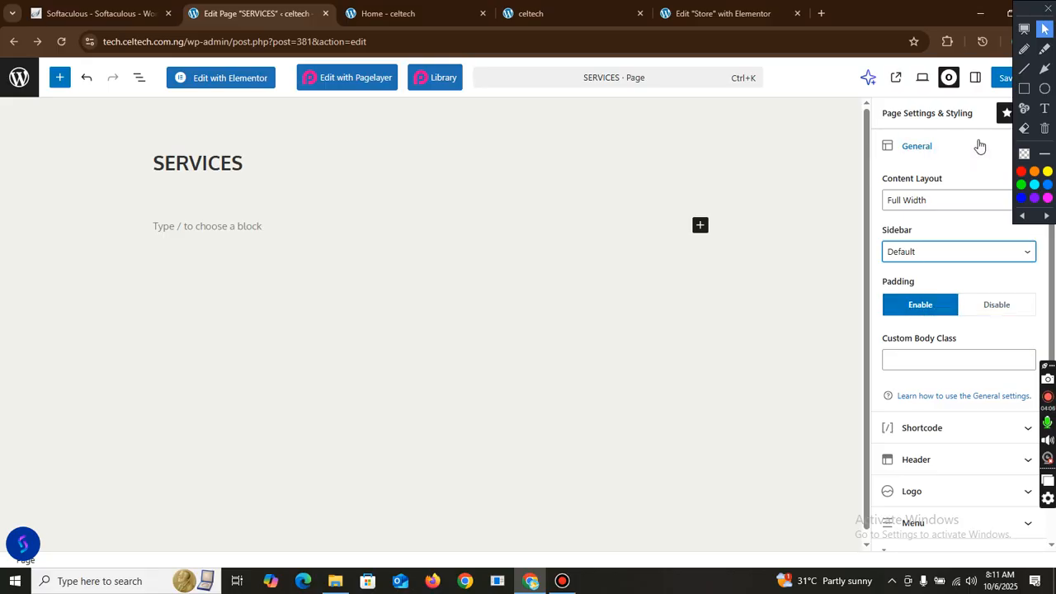
pyautogui.click(1002, 81)
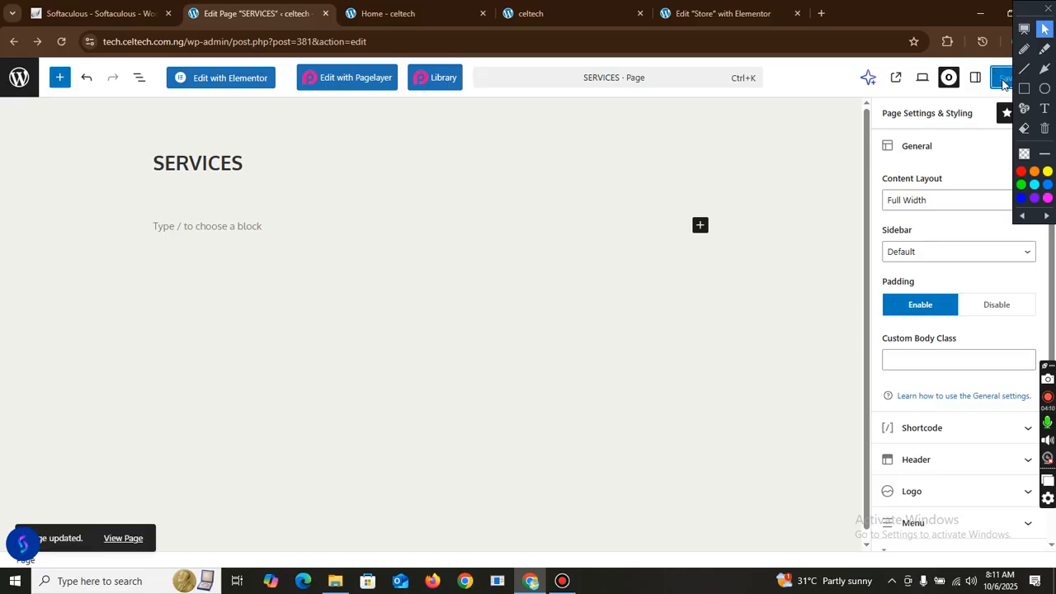
# View the live SERVICES page and check its full-width layout, page title and header navigation for a SERVICES link
pyautogui.click(897, 79)
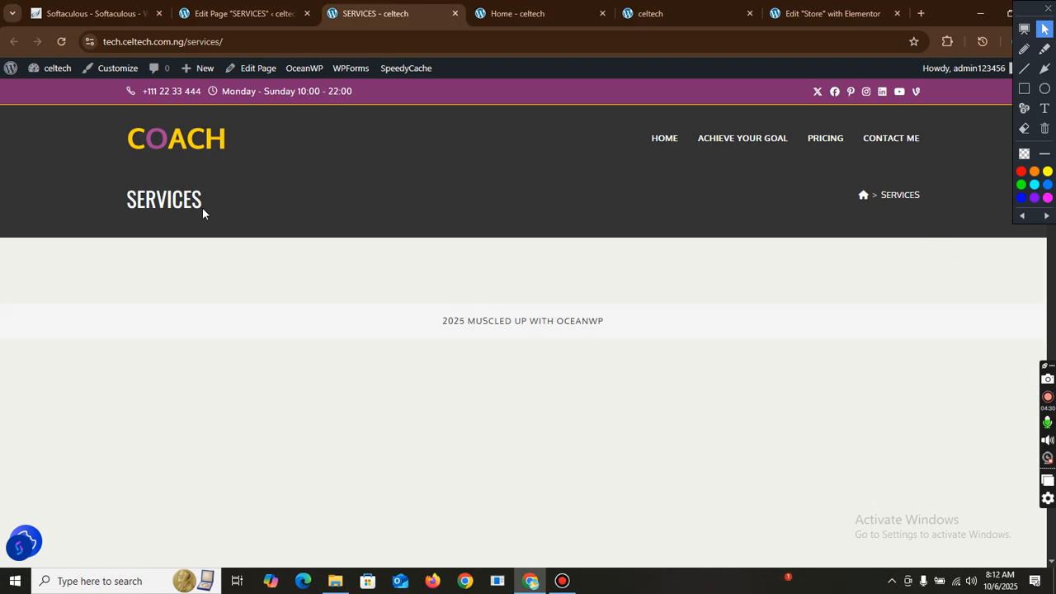
pyautogui.click(1023, 88)
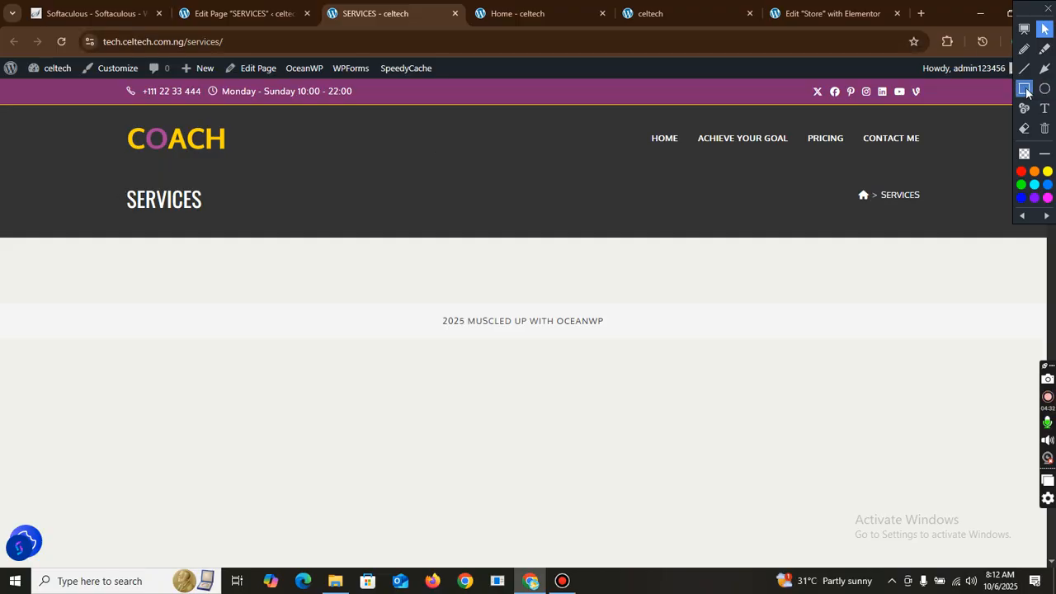
pyautogui.moveTo(114, 180)
pyautogui.mouseDown()
pyautogui.moveTo(116, 219)
pyautogui.moveTo(224, 223)
pyautogui.mouseUp()
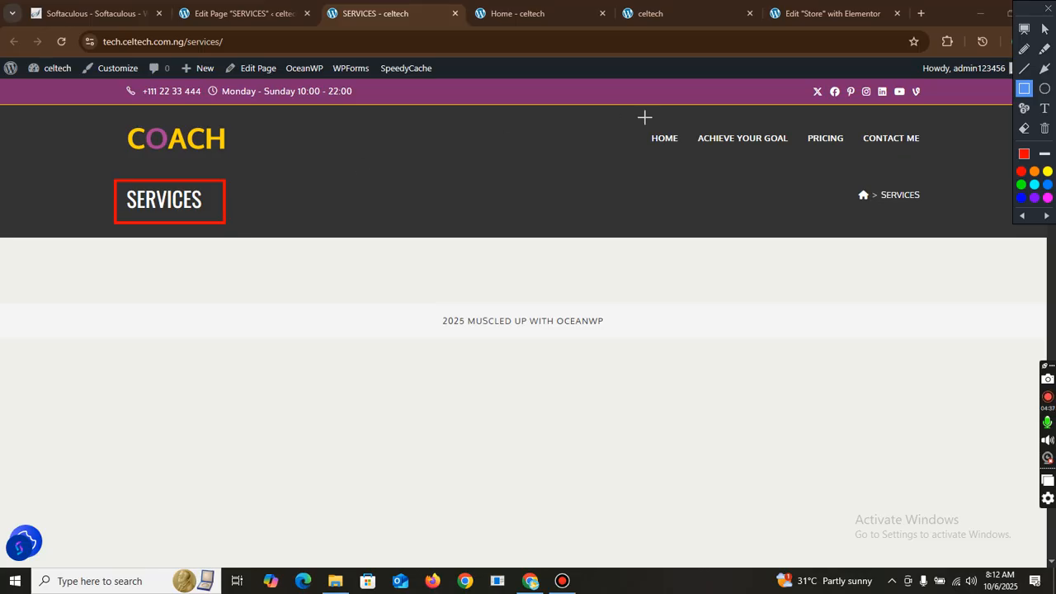
pyautogui.moveTo(631, 122)
pyautogui.mouseDown()
pyautogui.moveTo(695, 170)
pyautogui.moveTo(924, 140)
pyautogui.moveTo(989, 151)
pyautogui.mouseUp()
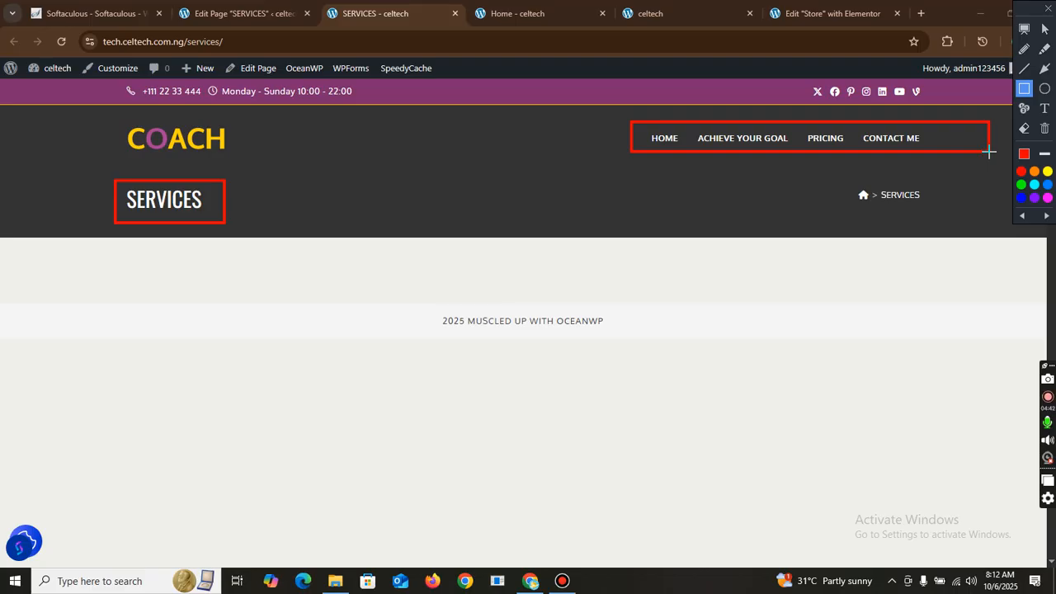
pyautogui.click(1044, 69)
pyautogui.moveTo(959, 127); pyautogui.dragTo(954, 144)
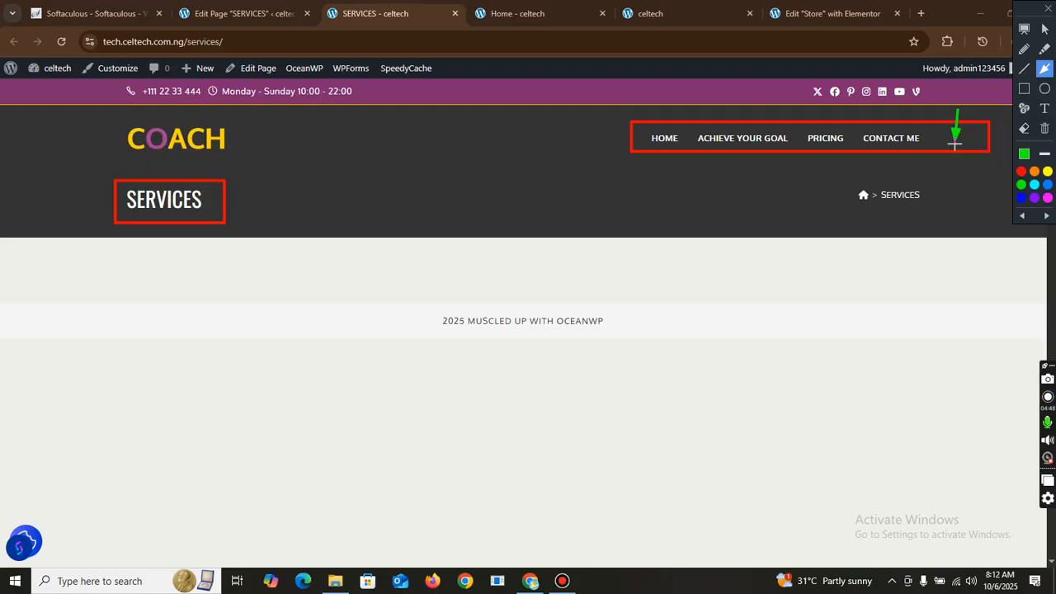
pyautogui.moveTo(456, 200)
pyautogui.mouseDown()
pyautogui.moveTo(212, 174)
pyautogui.moveTo(212, 200)
pyautogui.mouseUp()
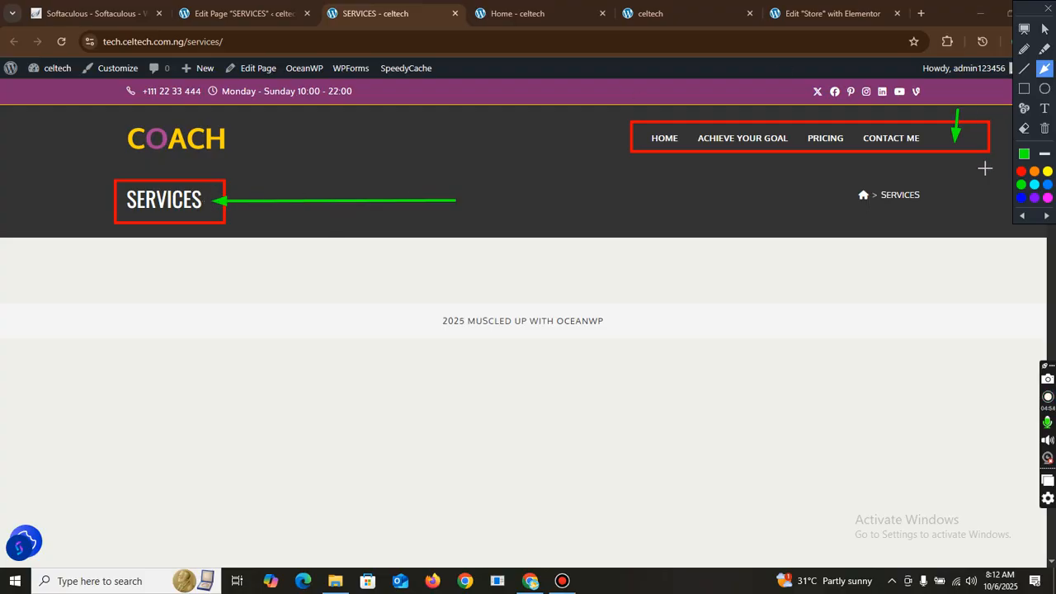
pyautogui.moveTo(991, 220); pyautogui.dragTo(954, 141)
pyautogui.rightClick(954, 141)
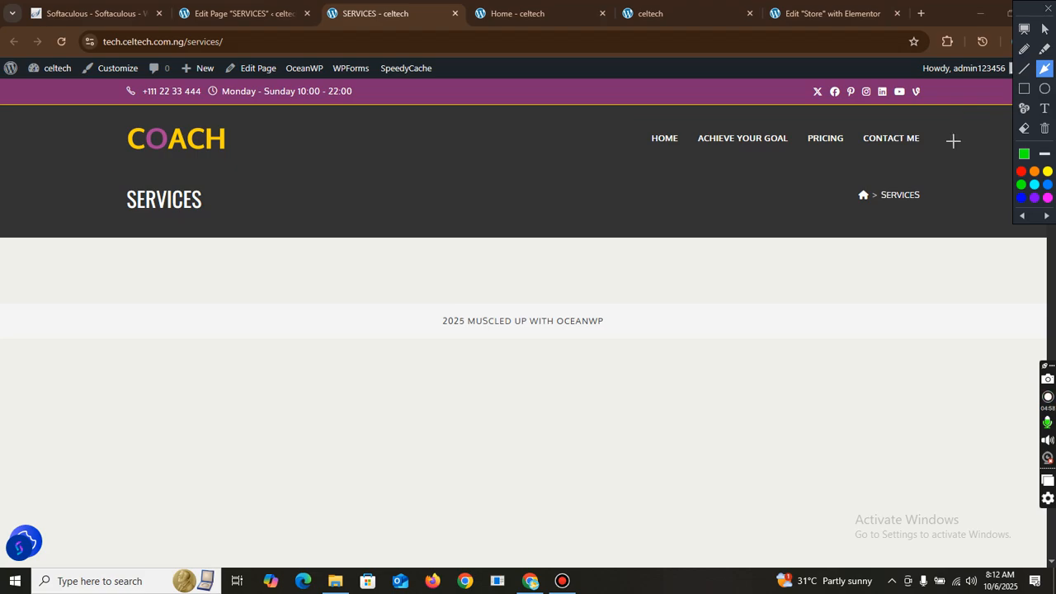
pyautogui.click(1044, 29)
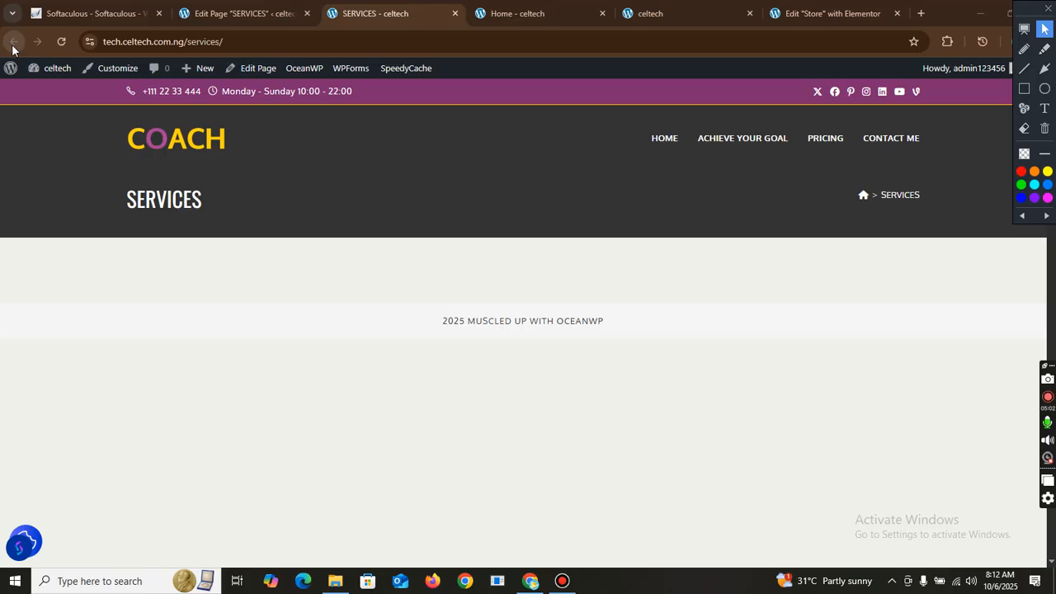
# Leave the SERVICES page editor and return to the Menus screen of the WordPress admin area
pyautogui.click(218, 14)
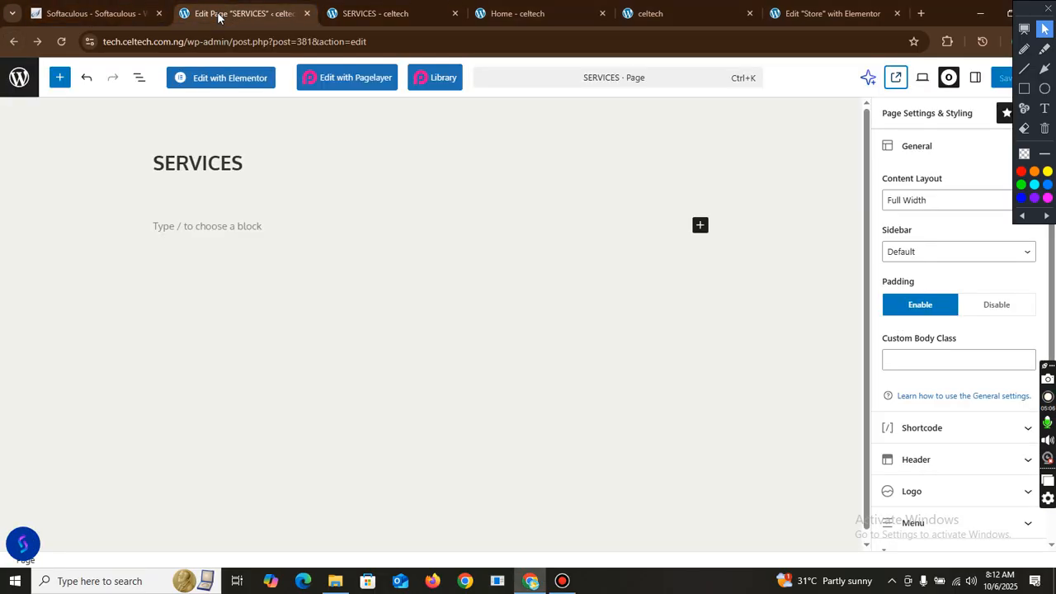
pyautogui.click(14, 43)
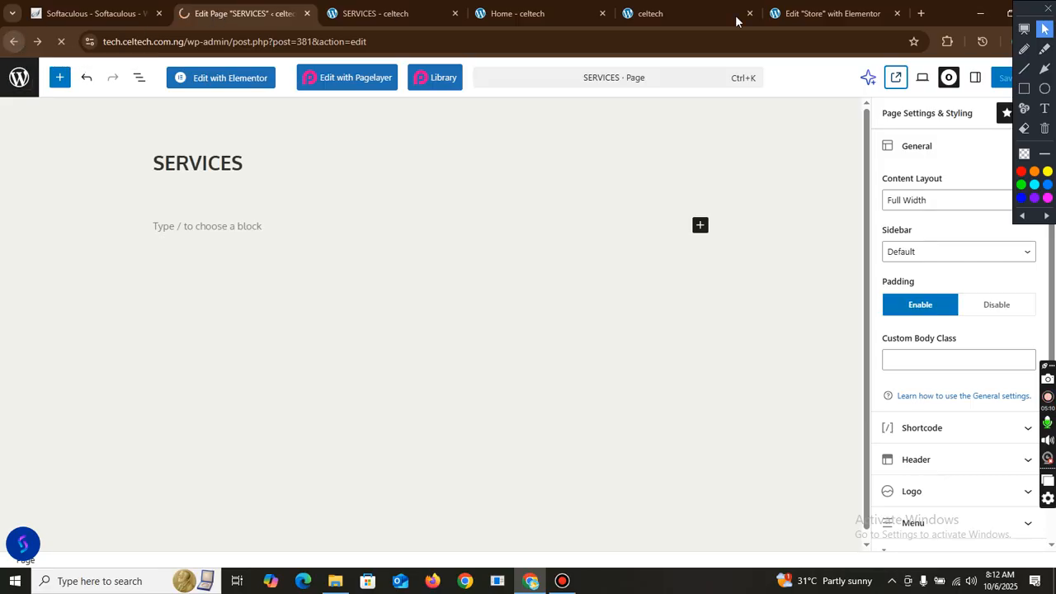
pyautogui.click(1044, 68)
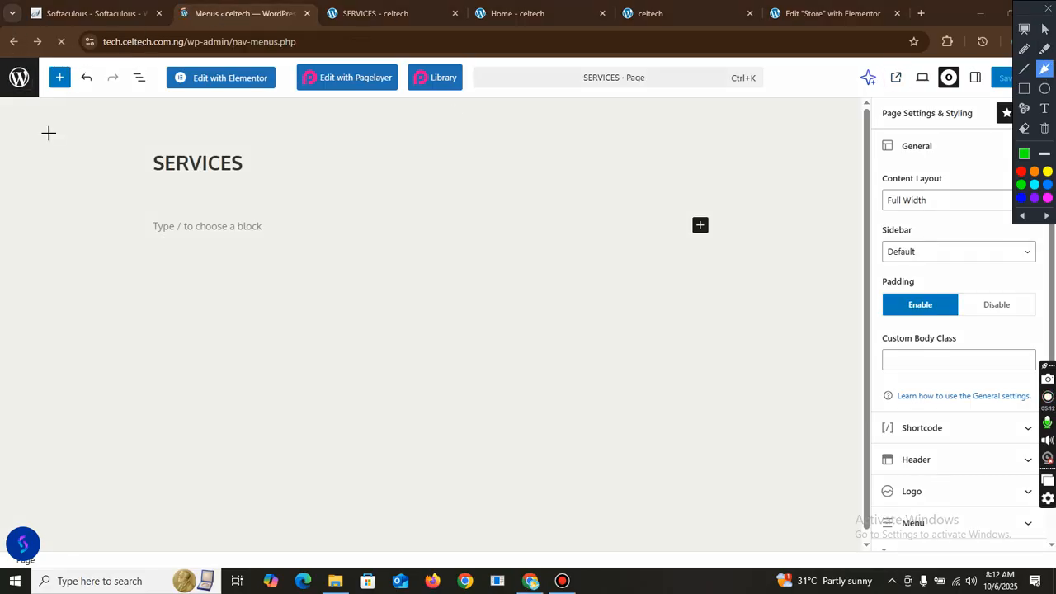
pyautogui.moveTo(51, 140); pyautogui.dragTo(18, 48)
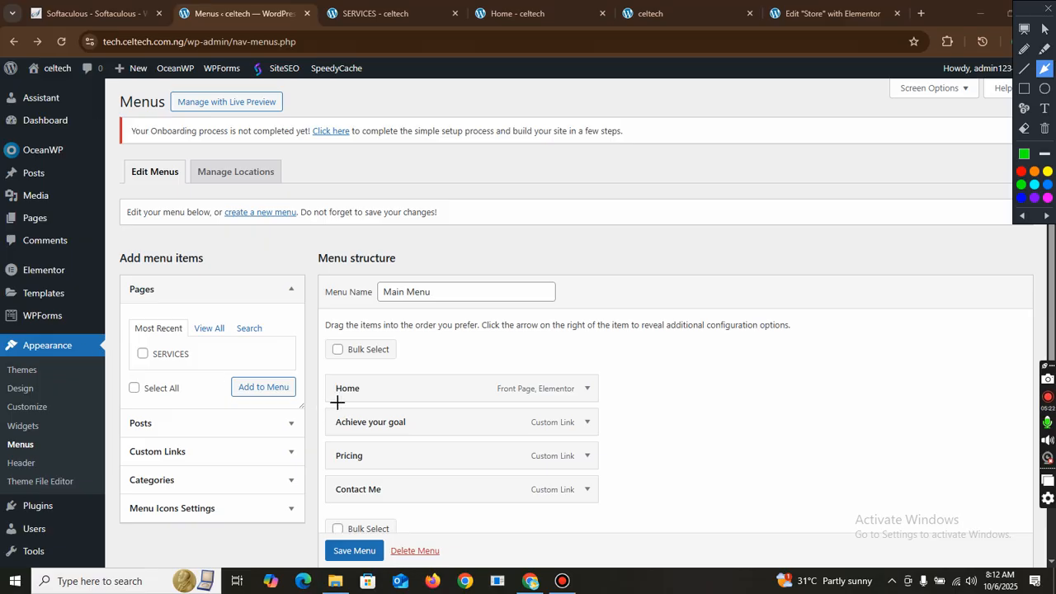
pyautogui.press('Escape')
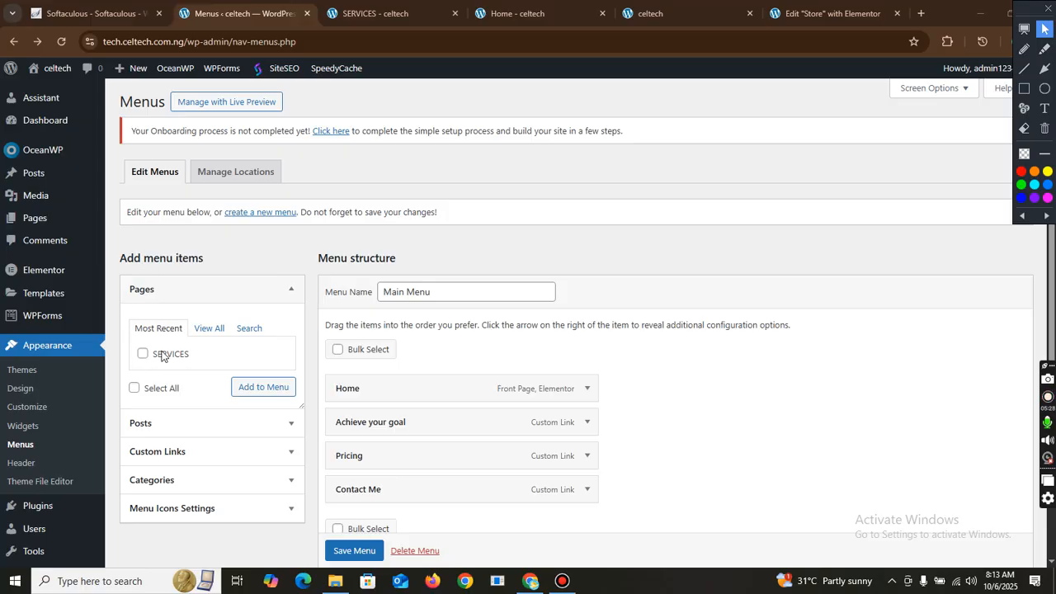
# Compare the Main Menu structure and the available SERVICES page with the header navigation on the live SERVICES page
pyautogui.press('r')
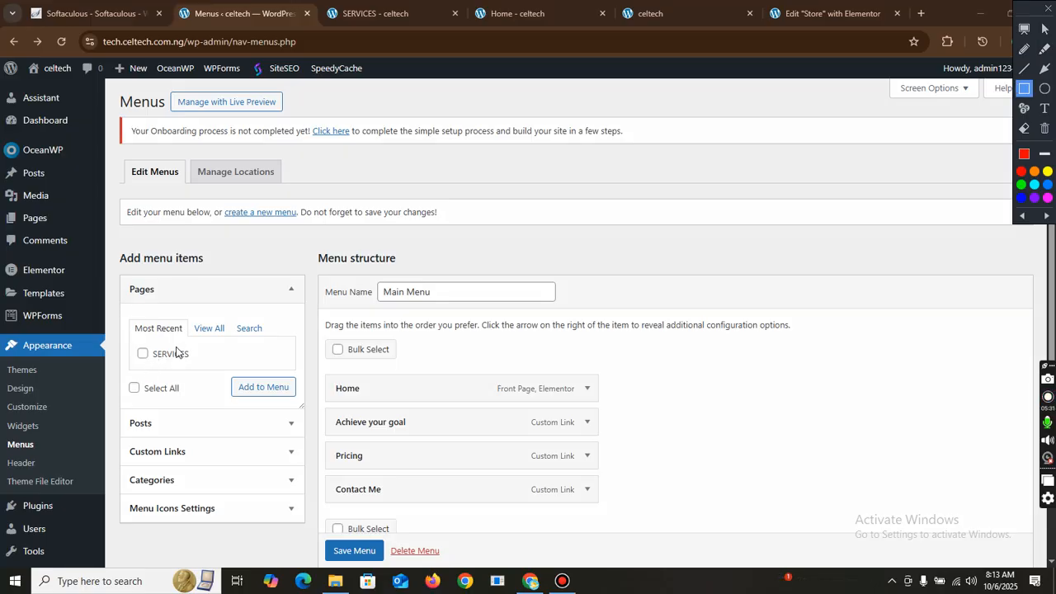
pyautogui.moveTo(130, 344)
pyautogui.mouseDown()
pyautogui.moveTo(151, 381)
pyautogui.moveTo(267, 379)
pyautogui.moveTo(257, 373)
pyautogui.mouseUp()
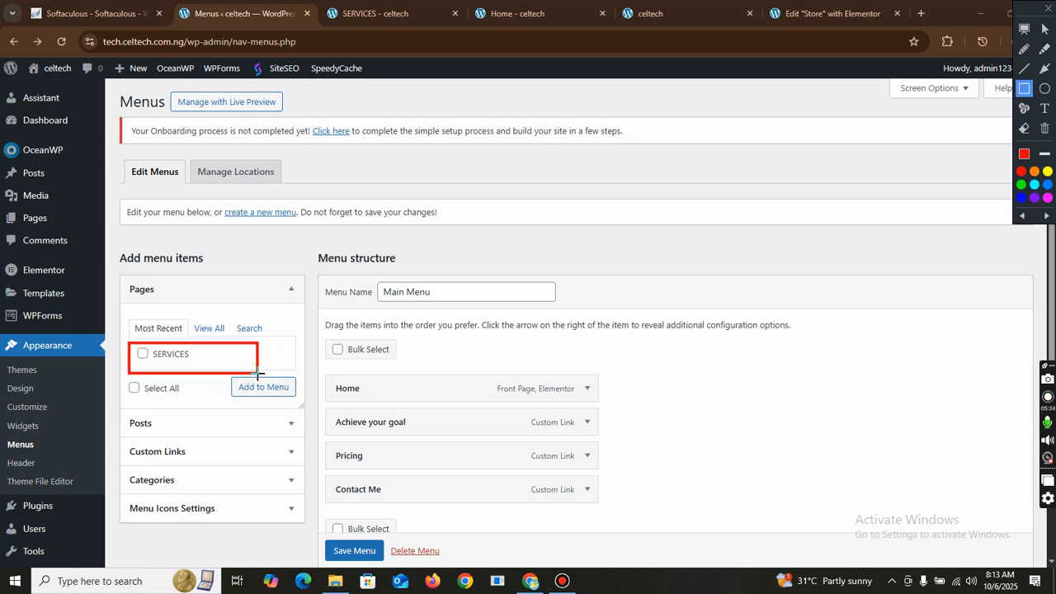
pyautogui.moveTo(634, 374)
pyautogui.mouseDown()
pyautogui.moveTo(311, 495)
pyautogui.moveTo(322, 519)
pyautogui.mouseUp()
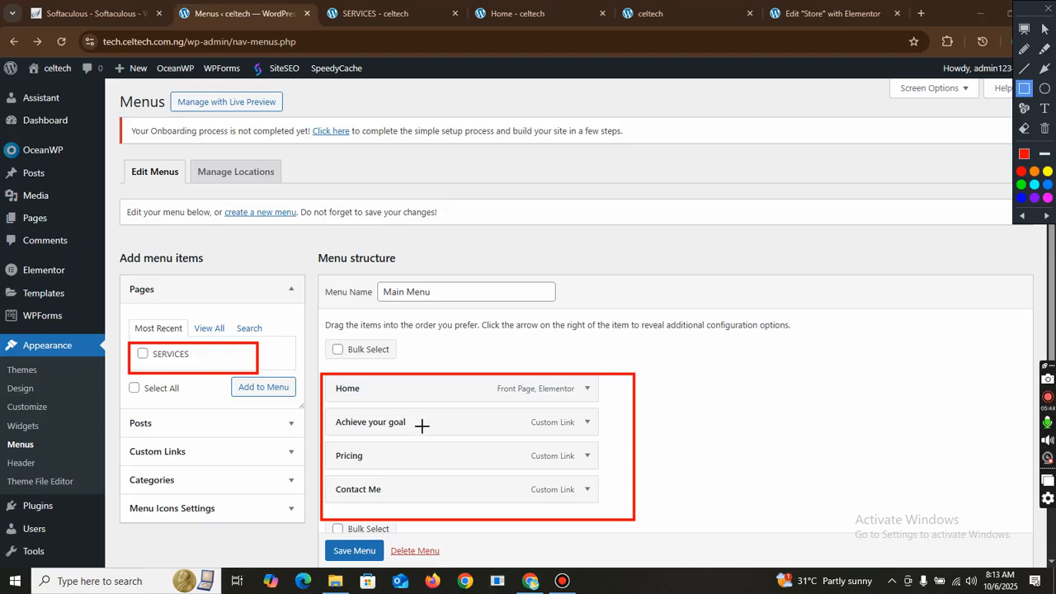
pyautogui.click(1044, 69)
pyautogui.moveTo(574, 271)
pyautogui.mouseDown()
pyautogui.moveTo(481, 486)
pyautogui.moveTo(514, 420)
pyautogui.moveTo(531, 411)
pyautogui.mouseUp()
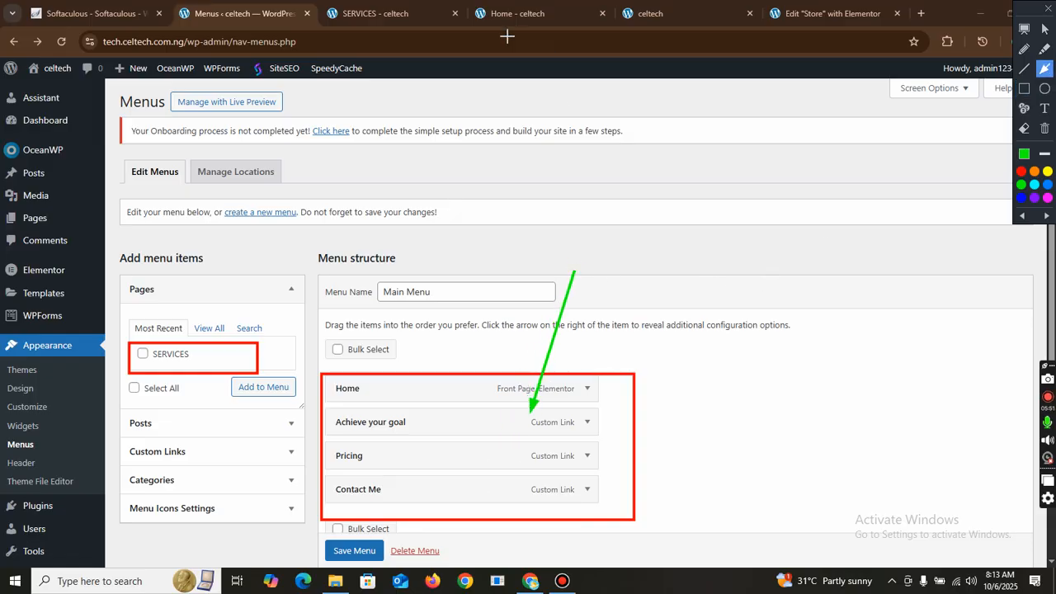
pyautogui.click(1044, 29)
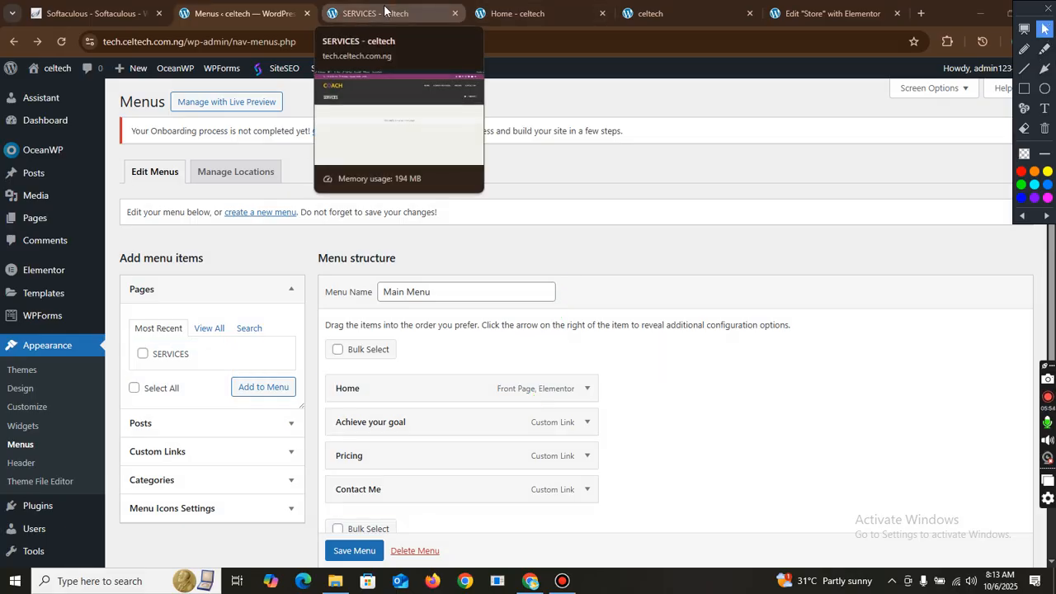
pyautogui.click(384, 12)
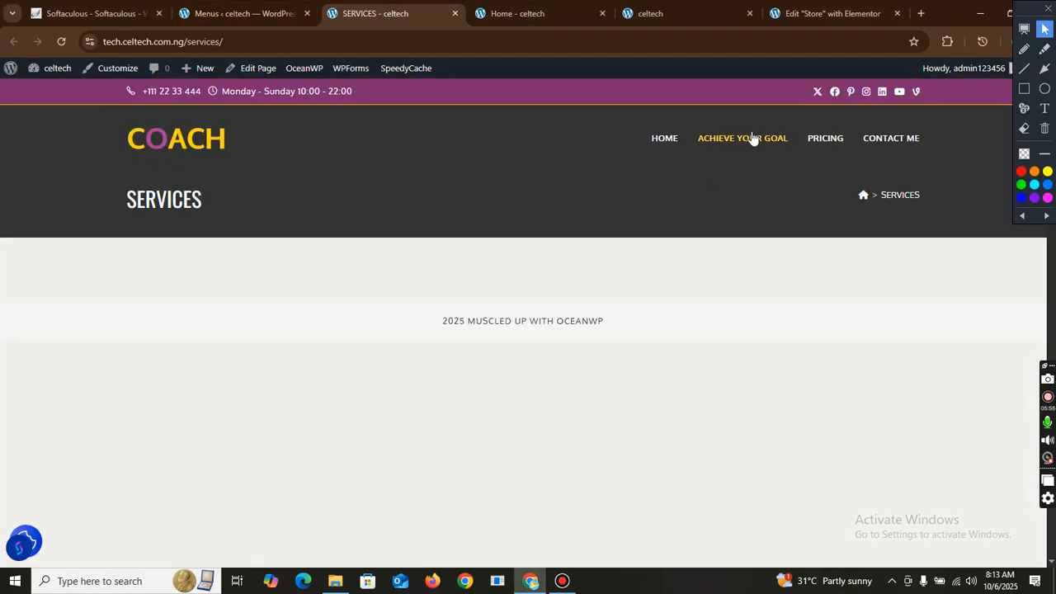
pyautogui.click(216, 15)
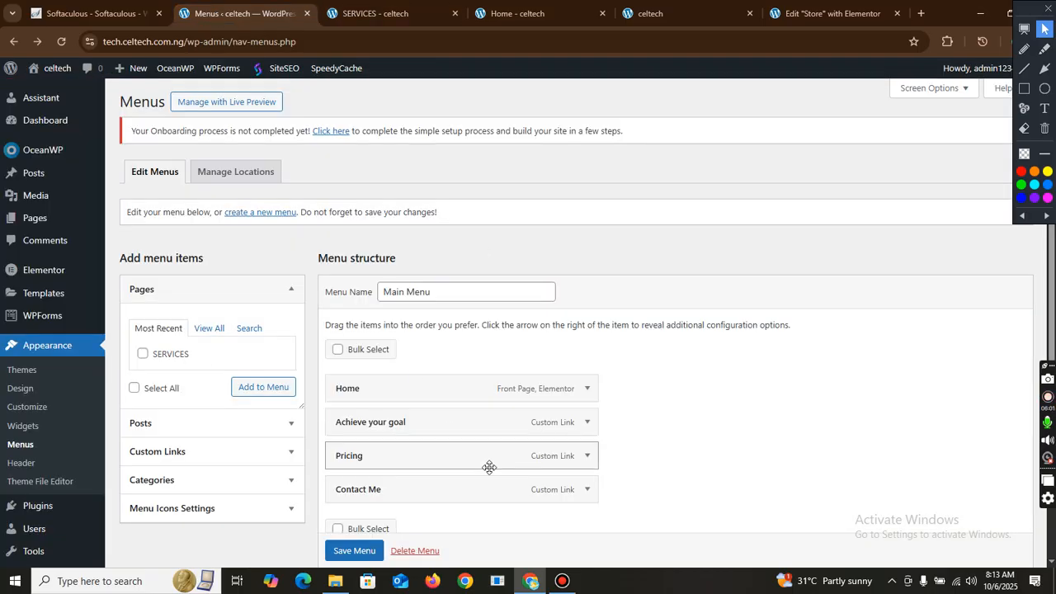
pyautogui.click(398, 6)
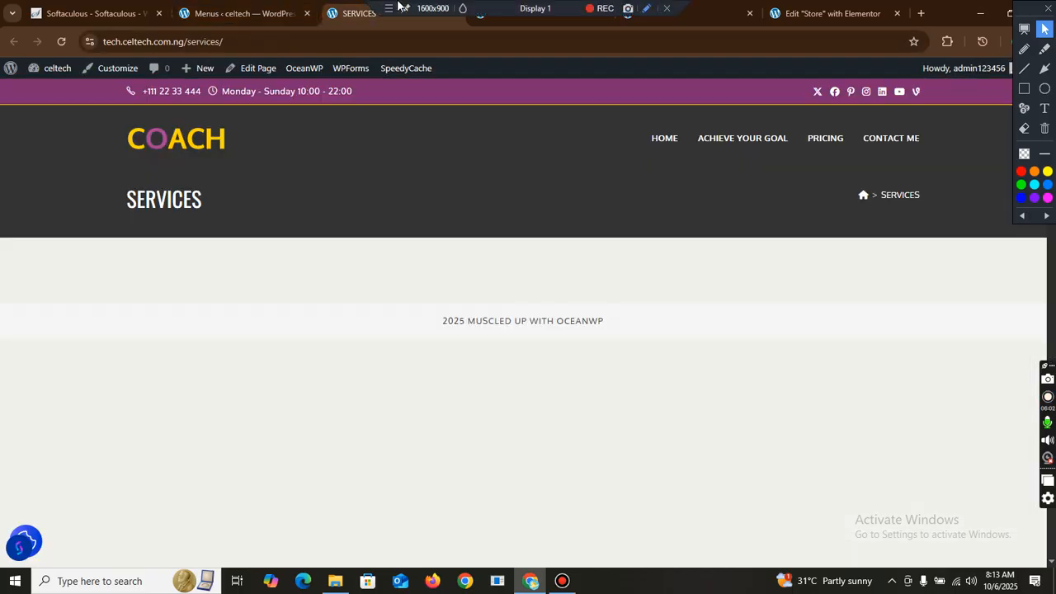
pyautogui.click(276, 14)
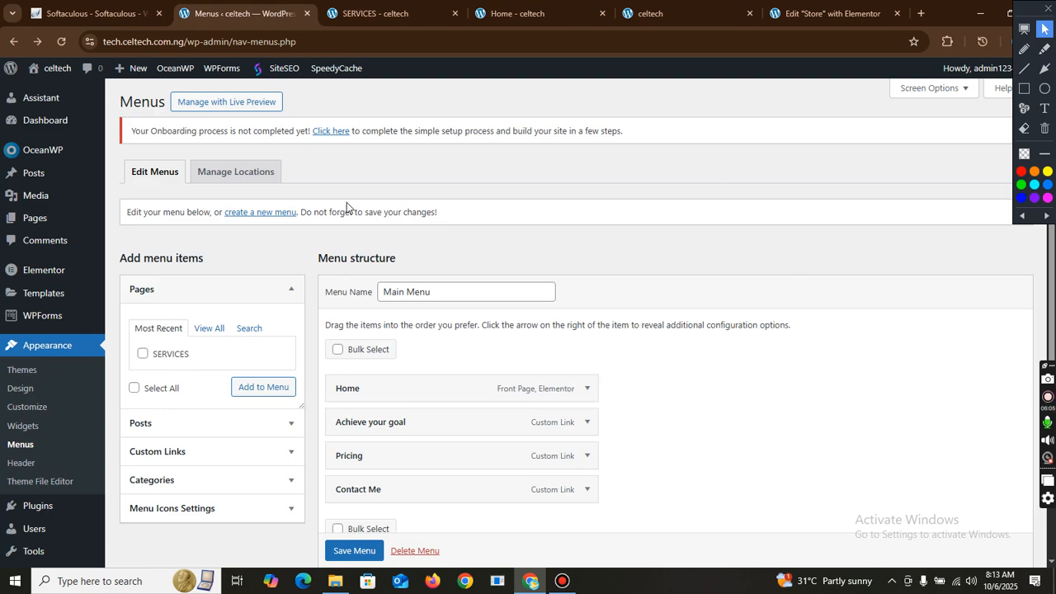
pyautogui.click(1044, 68)
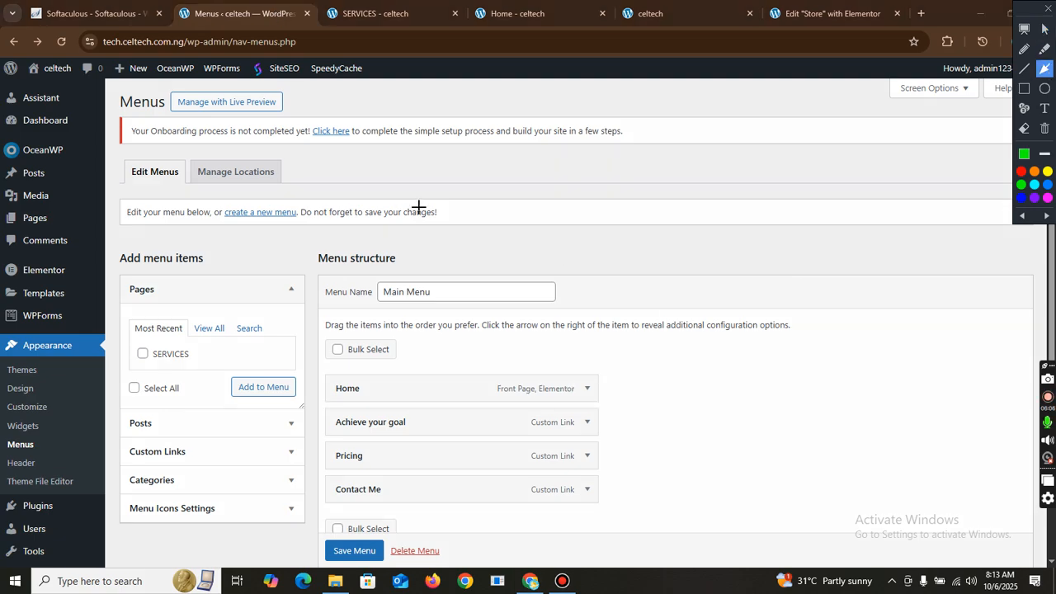
pyautogui.moveTo(257, 246)
pyautogui.mouseDown()
pyautogui.moveTo(198, 367)
pyautogui.moveTo(197, 357)
pyautogui.moveTo(464, 487)
pyautogui.moveTo(468, 509)
pyautogui.moveTo(482, 373)
pyautogui.moveTo(509, 440)
pyautogui.moveTo(521, 519)
pyautogui.mouseUp()
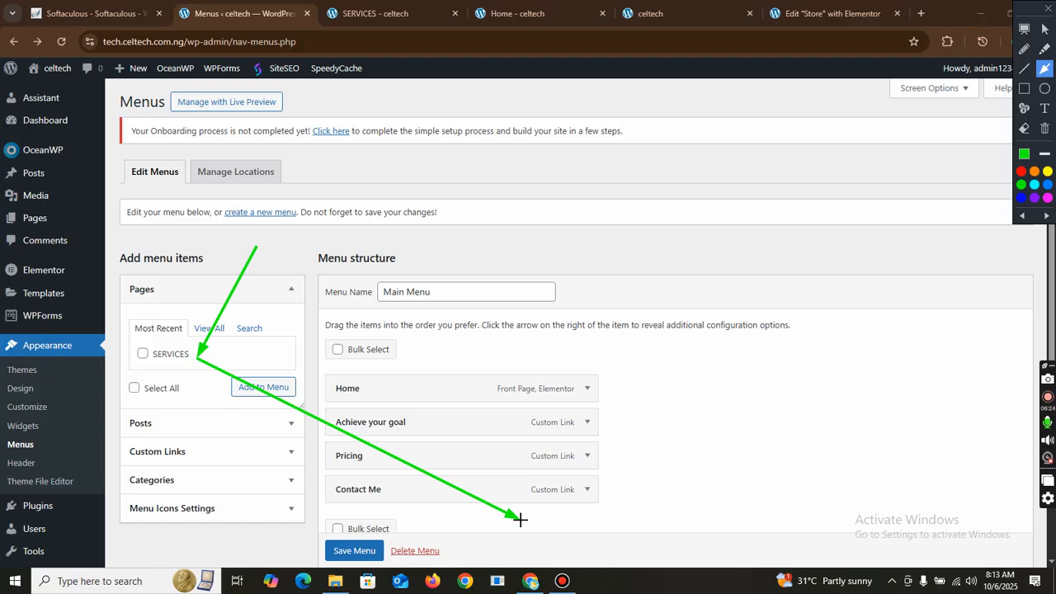
pyautogui.press('Delete')
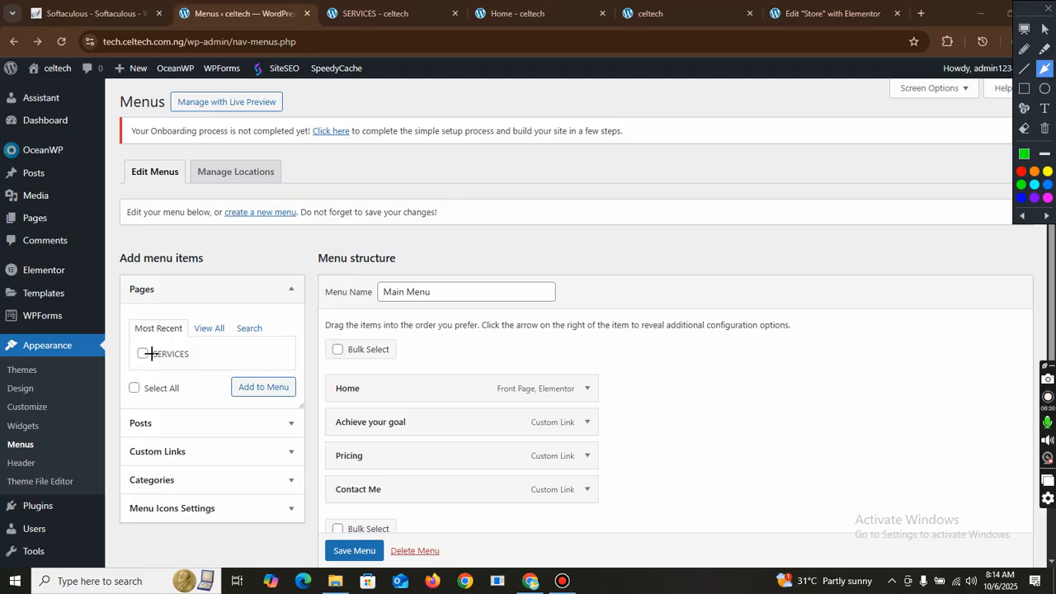
pyautogui.press('Escape')
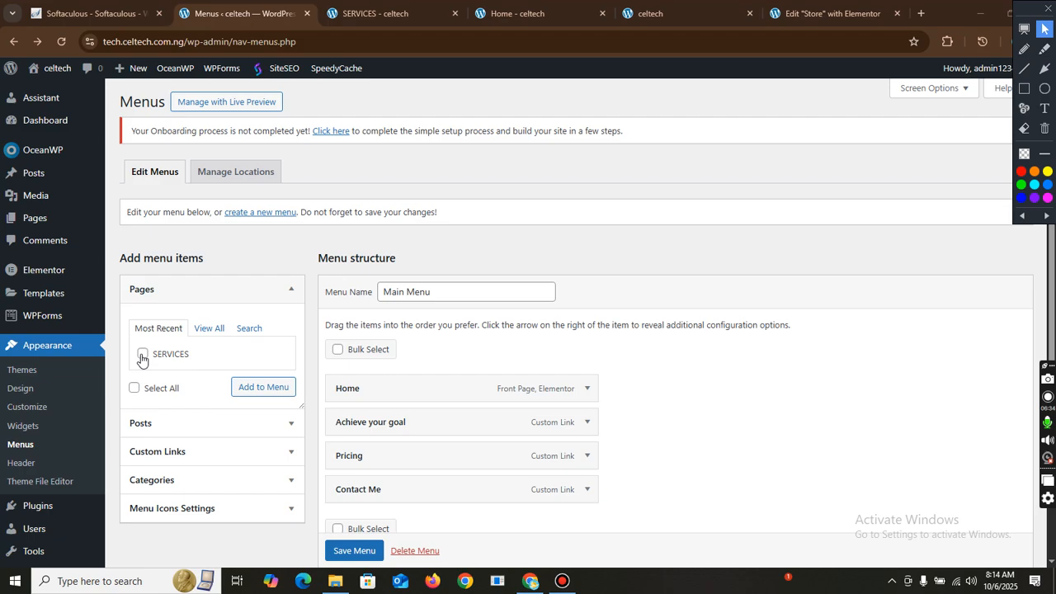
# Select the SERVICES page among the most recent pages and add it to the Main Menu structure
pyautogui.click(142, 354)
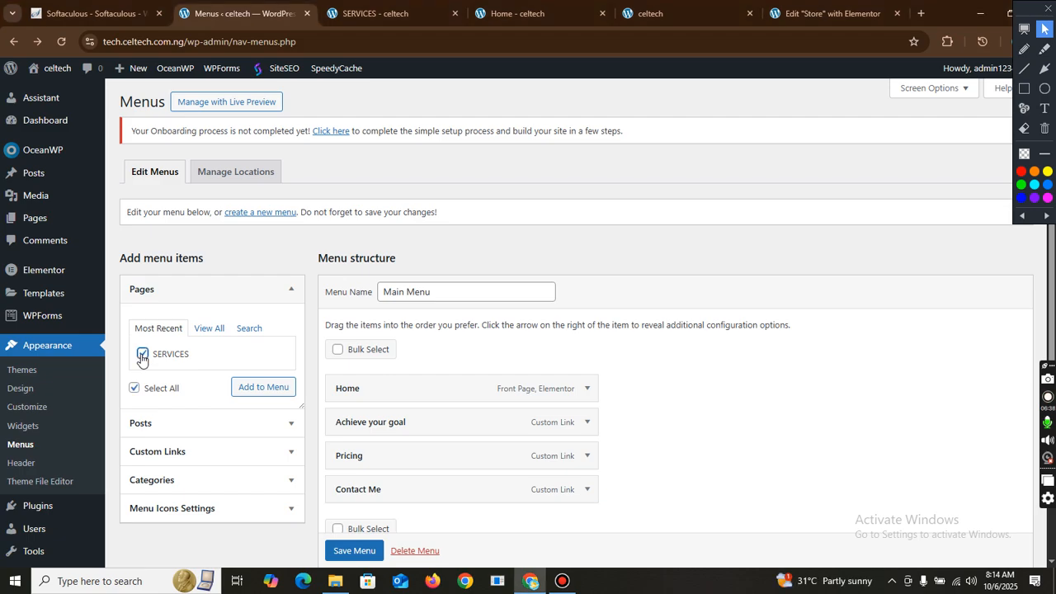
pyautogui.hotkey('ctrl', 'shift', 'a')
pyautogui.moveTo(249, 308); pyautogui.dragTo(257, 380)
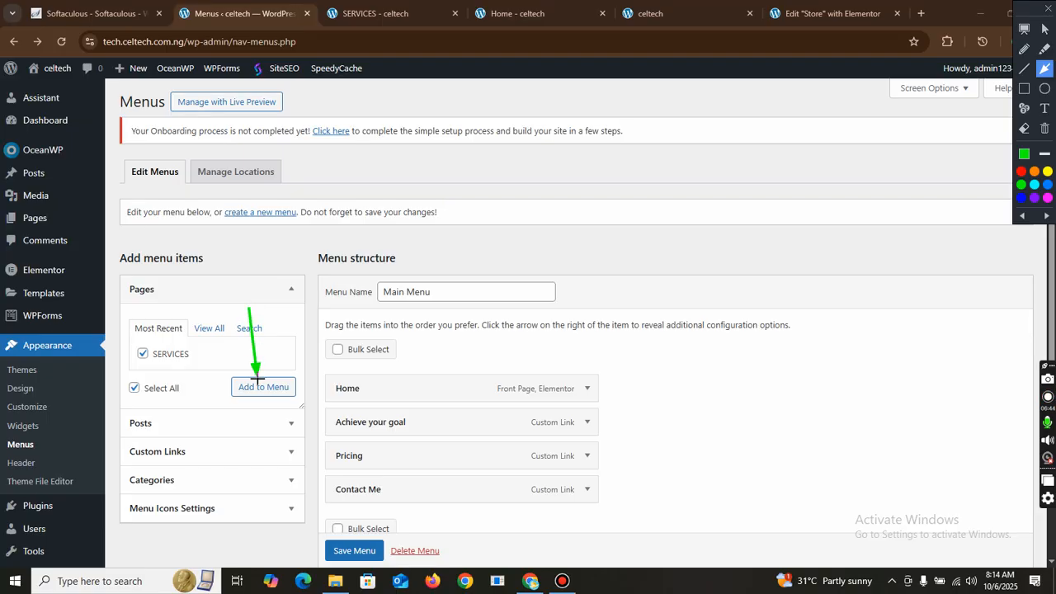
pyautogui.hotkey('ctrl', 'z')
pyautogui.hotkey('ctrl', 'shift', 'p')
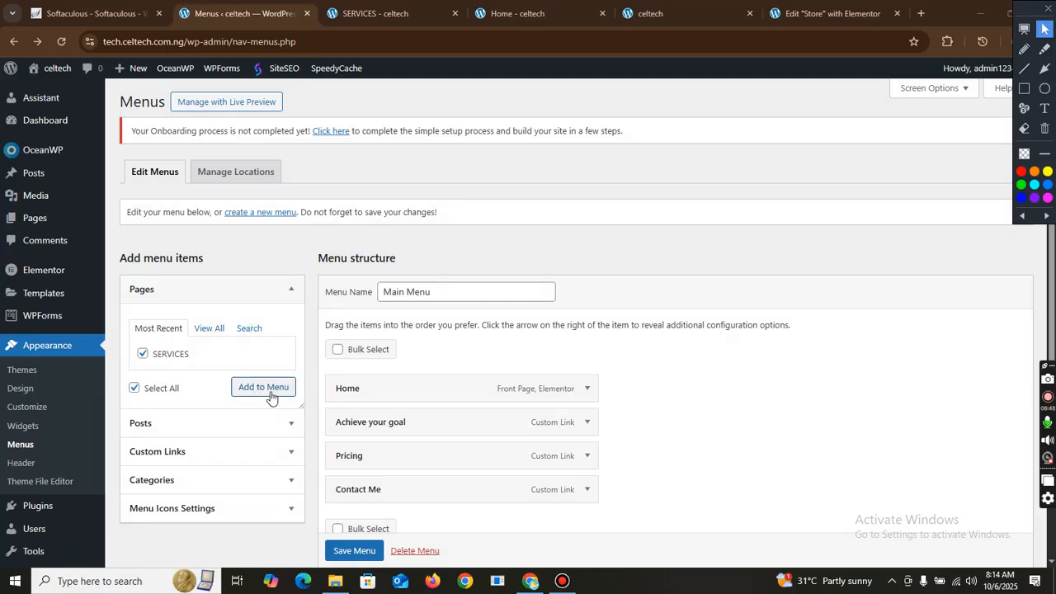
pyautogui.click(270, 397)
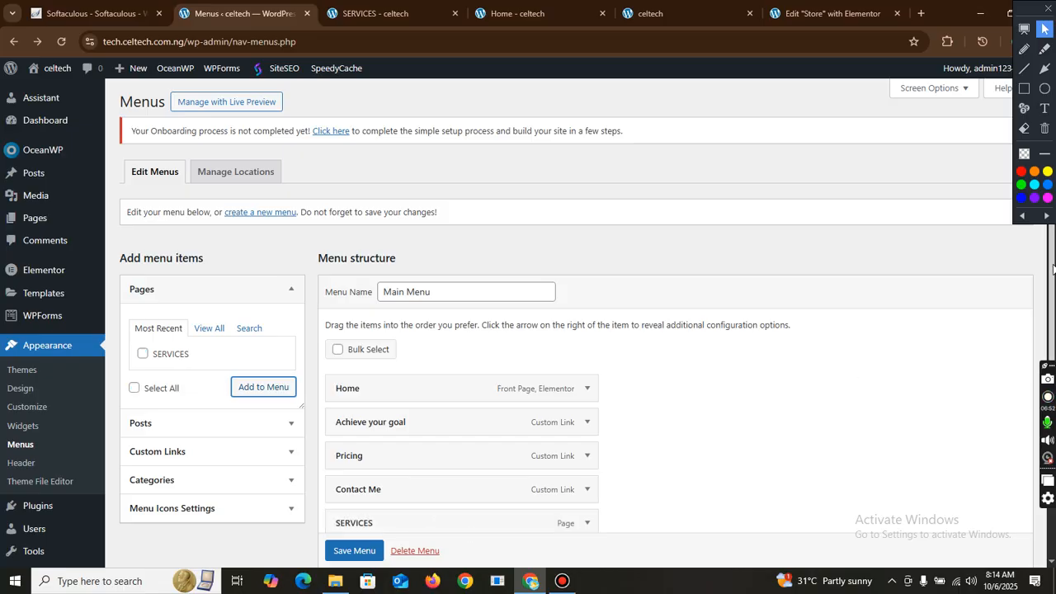
# Save the Main Menu with the SERVICES page as its last item, below Contact Me
pyautogui.scroll(-1, 613, 407)
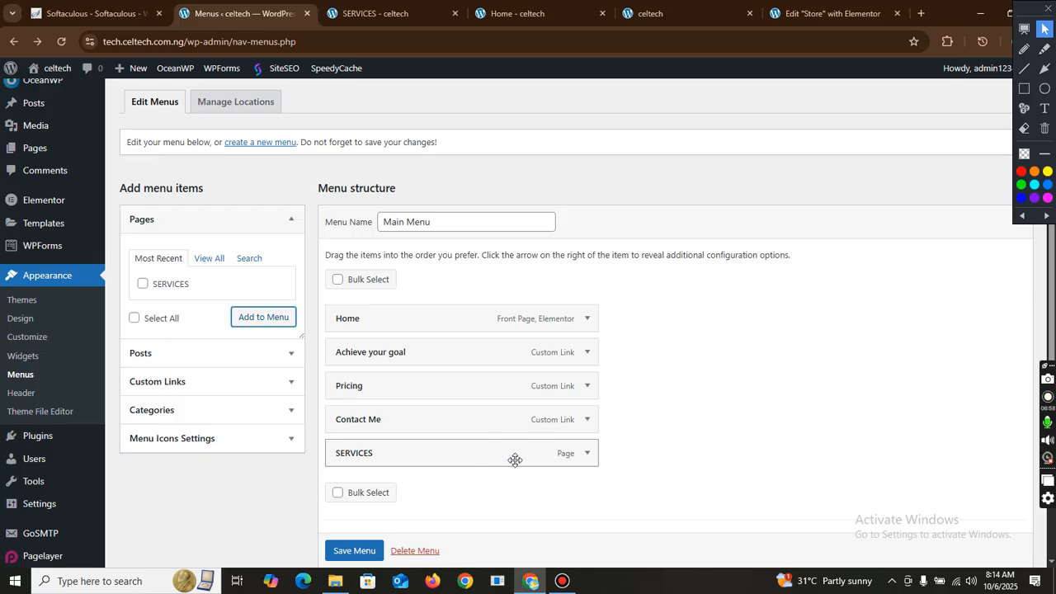
pyautogui.hotkey('ctrl', 'alt', 'a')
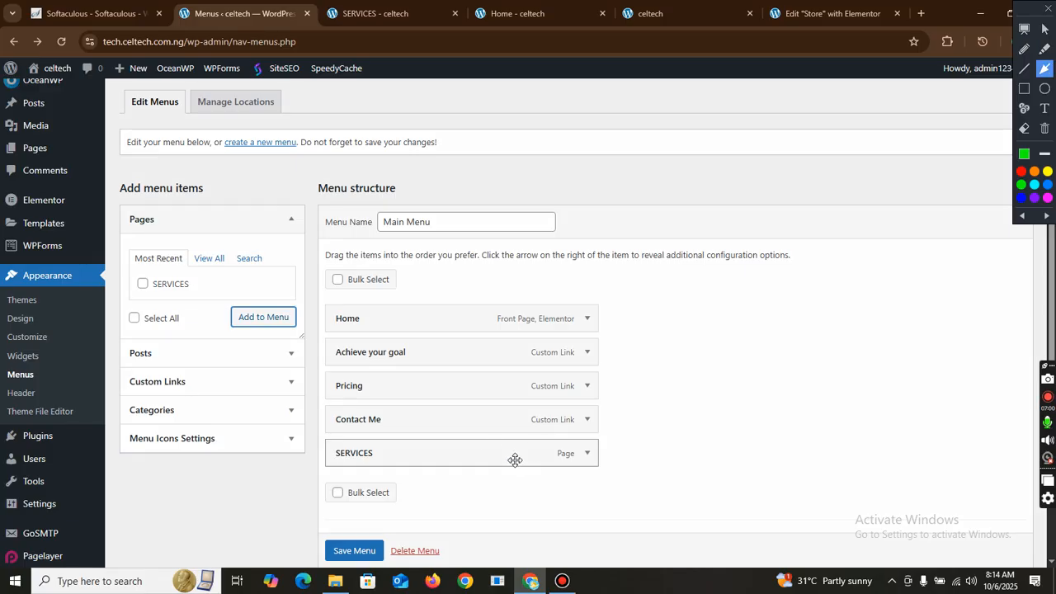
pyautogui.moveTo(378, 436)
pyautogui.mouseDown()
pyautogui.moveTo(358, 555)
pyautogui.moveTo(361, 546)
pyautogui.mouseUp()
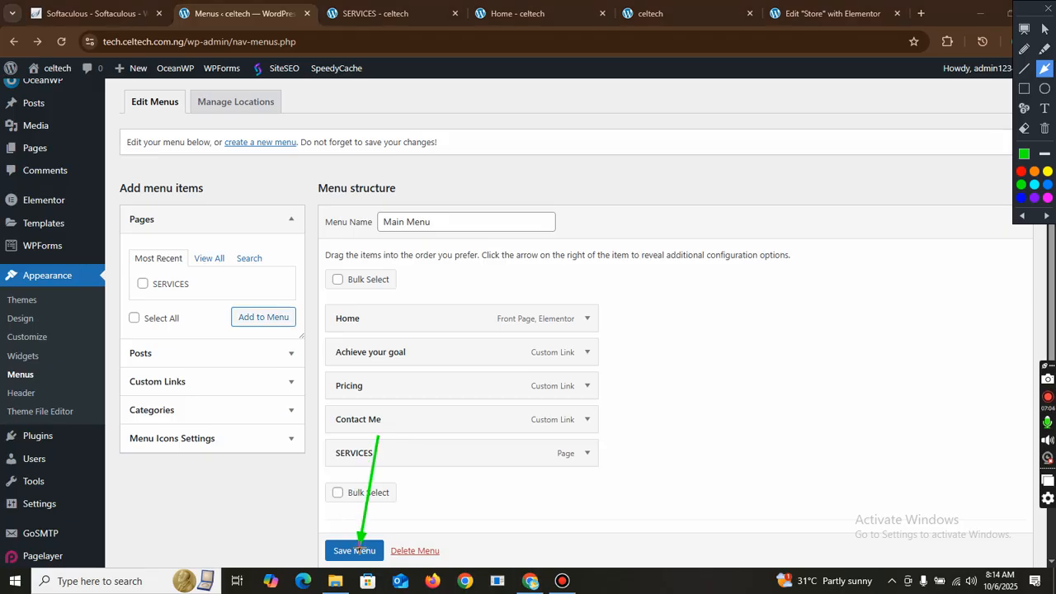
pyautogui.press('Escape')
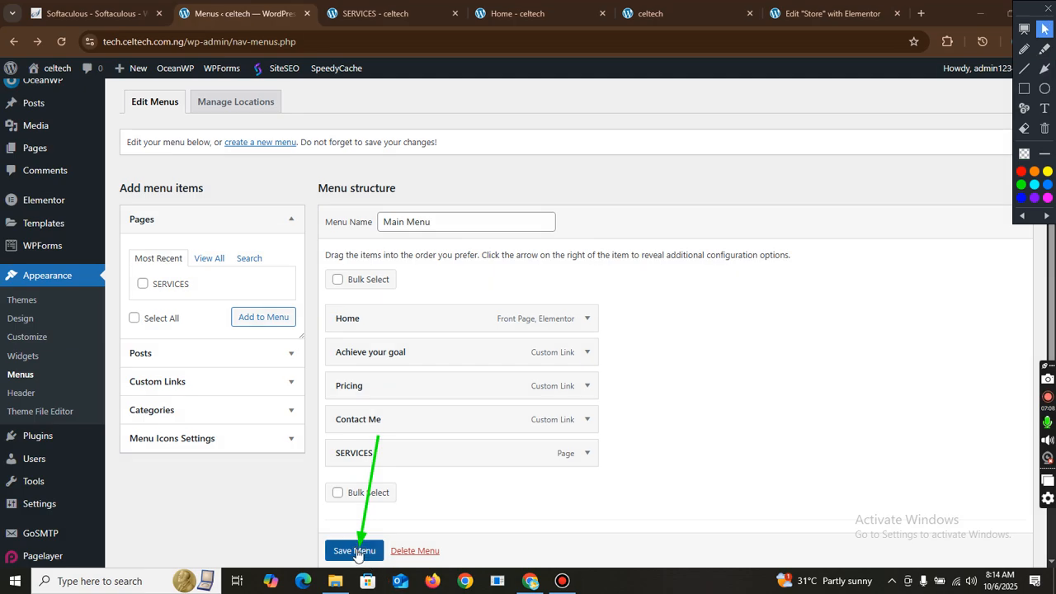
pyautogui.scroll(-1, 356, 495)
pyautogui.click(356, 551)
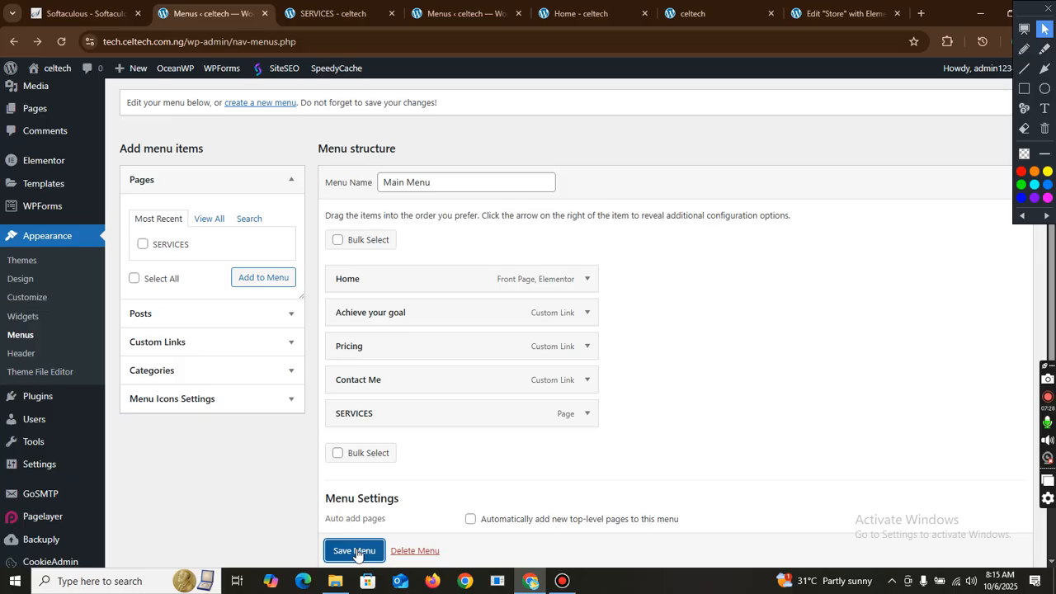
# Reload the live SERVICES page and check the header navigation for the SERVICES link
pyautogui.click(322, 15)
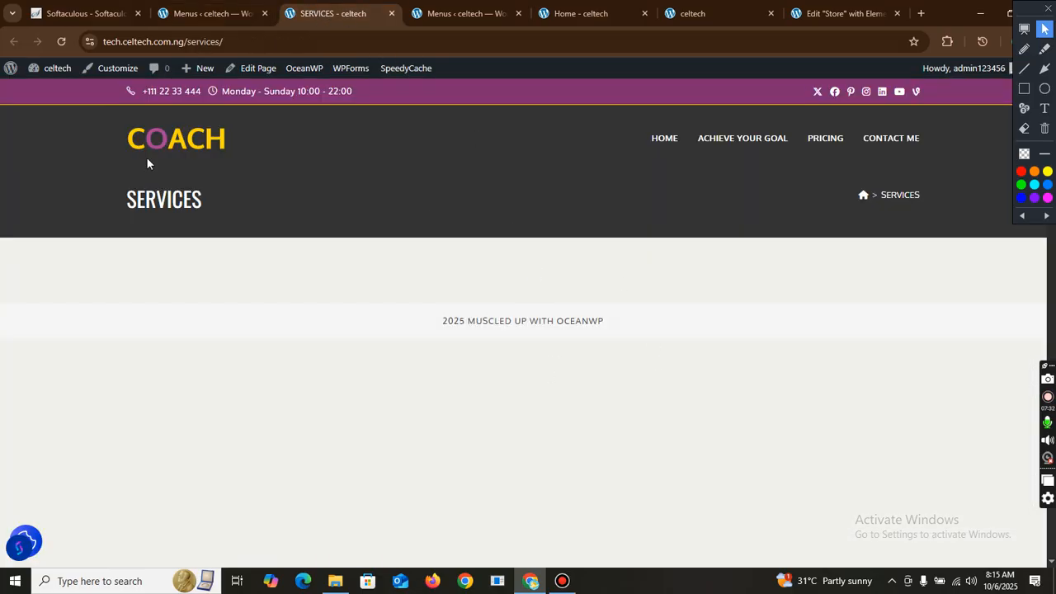
pyautogui.click(61, 41)
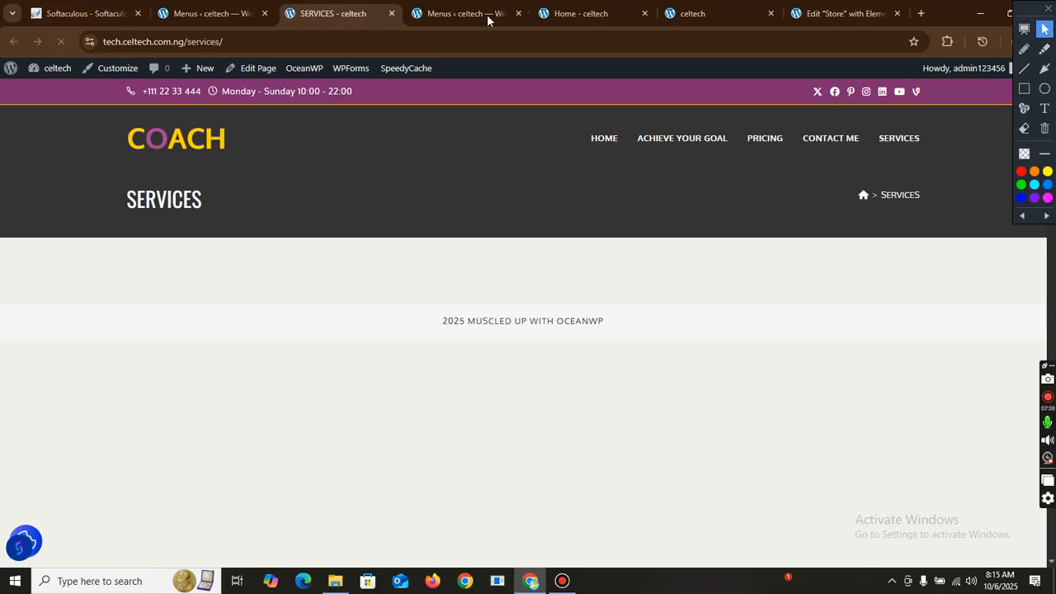
pyautogui.click(1023, 89)
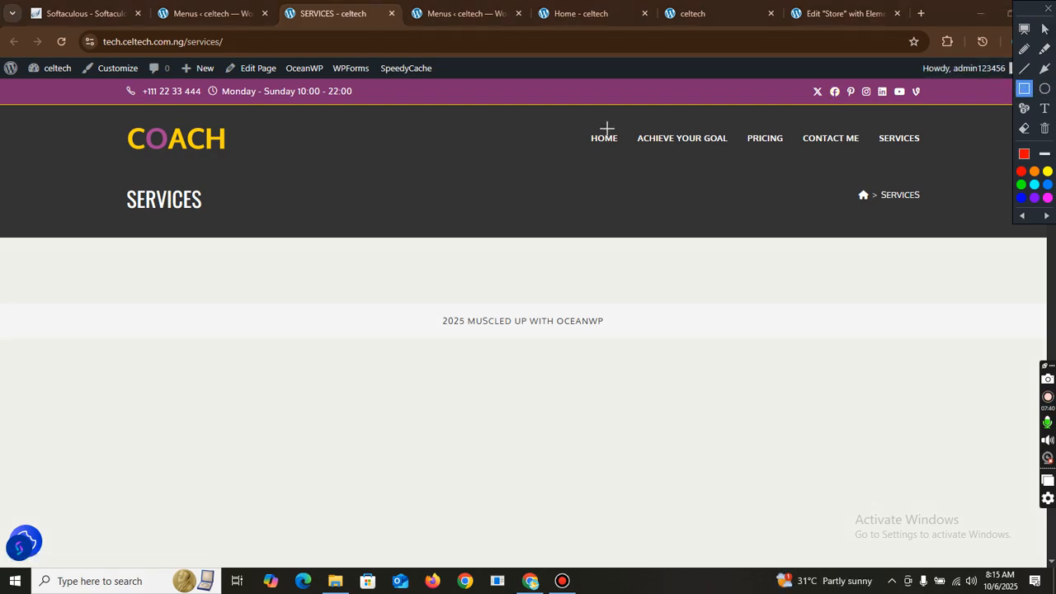
pyautogui.moveTo(565, 124)
pyautogui.mouseDown()
pyautogui.moveTo(669, 176)
pyautogui.moveTo(947, 155)
pyautogui.mouseUp()
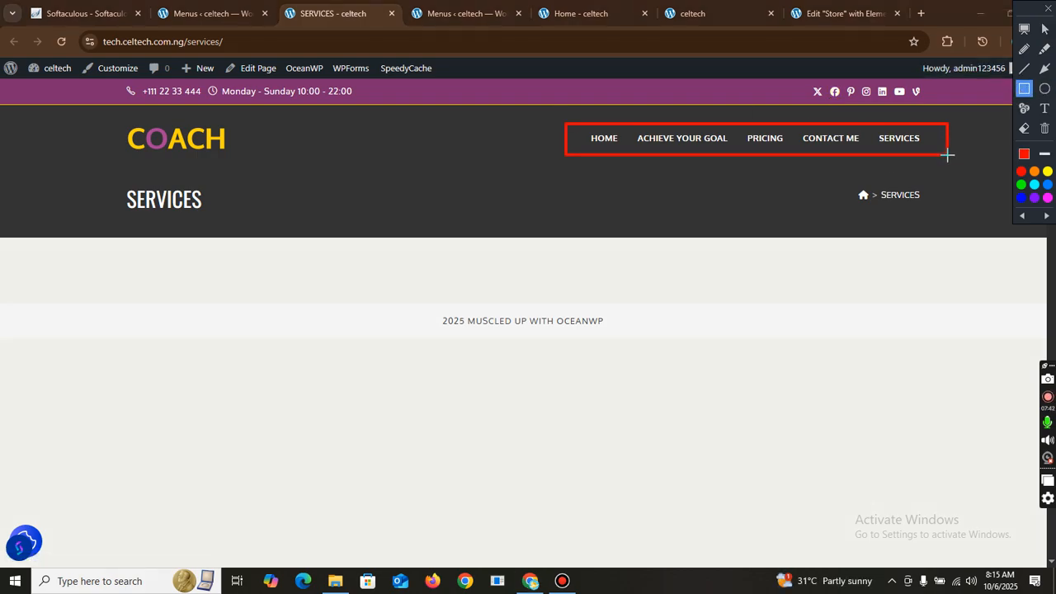
pyautogui.click(1045, 68)
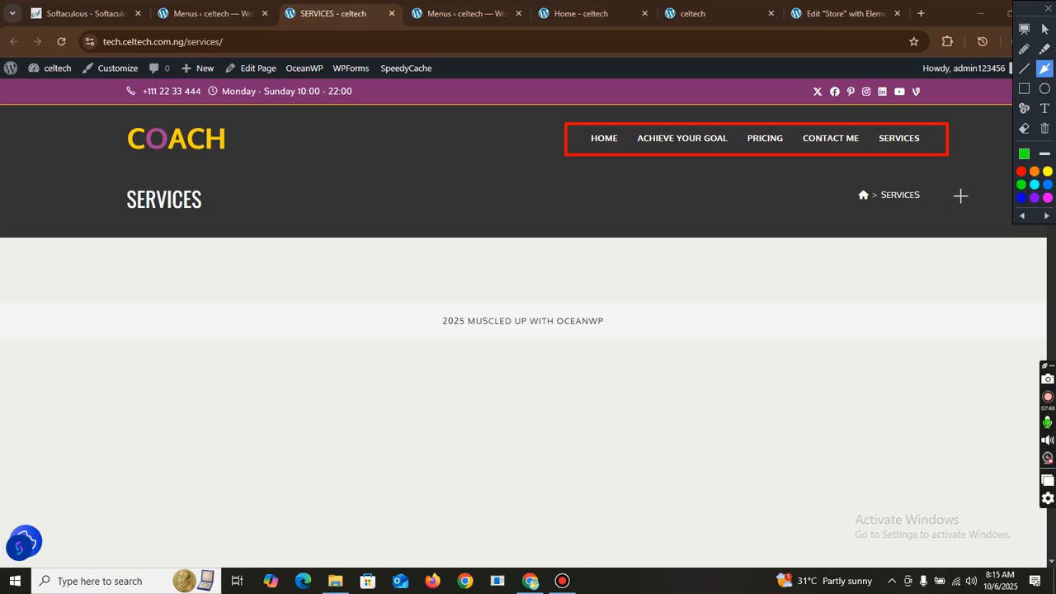
pyautogui.moveTo(956, 196); pyautogui.dragTo(913, 145)
pyautogui.press('Escape')
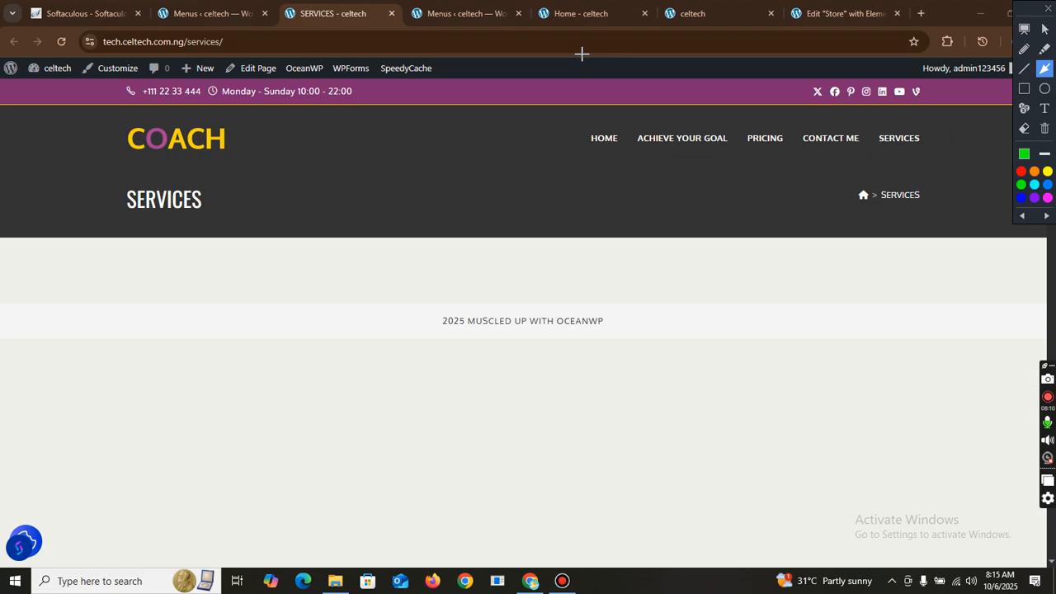
pyautogui.press('Escape')
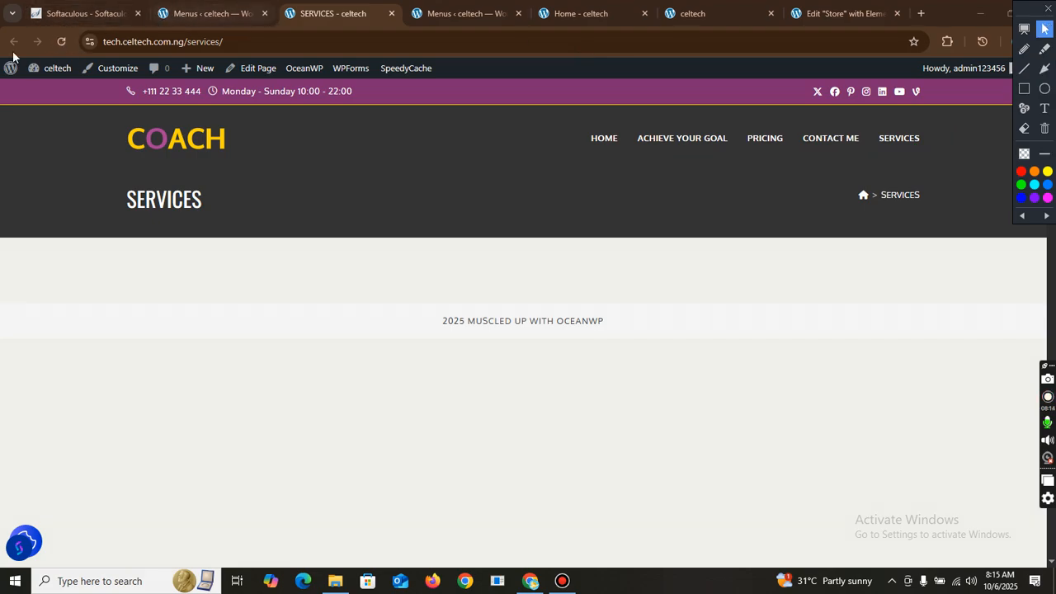
# Return to the Menus screen in the WordPress admin area and bring up the Pages options
pyautogui.click(206, 14)
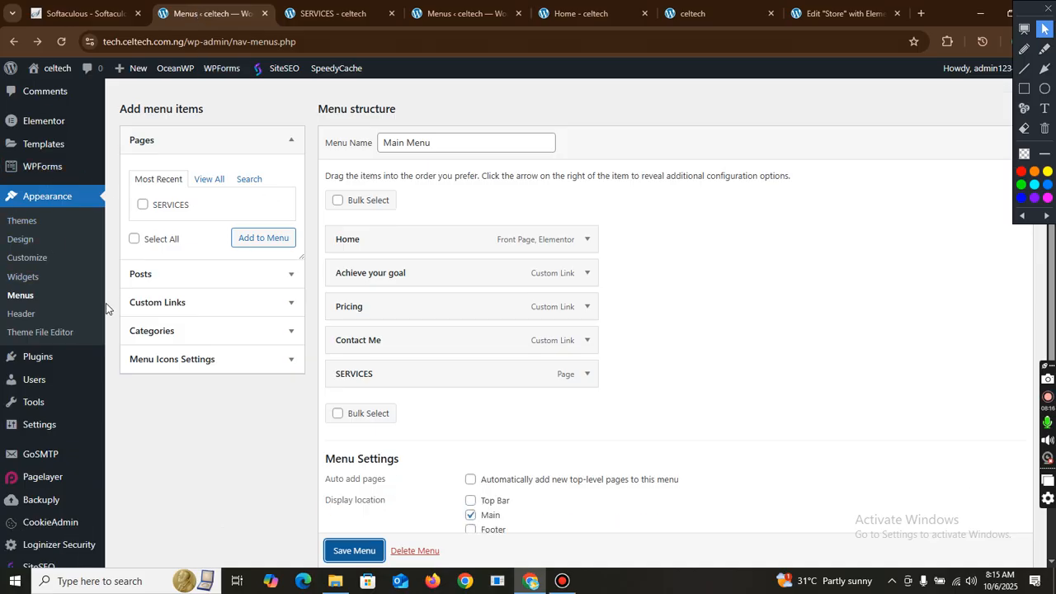
pyautogui.scroll(3, 105, 264)
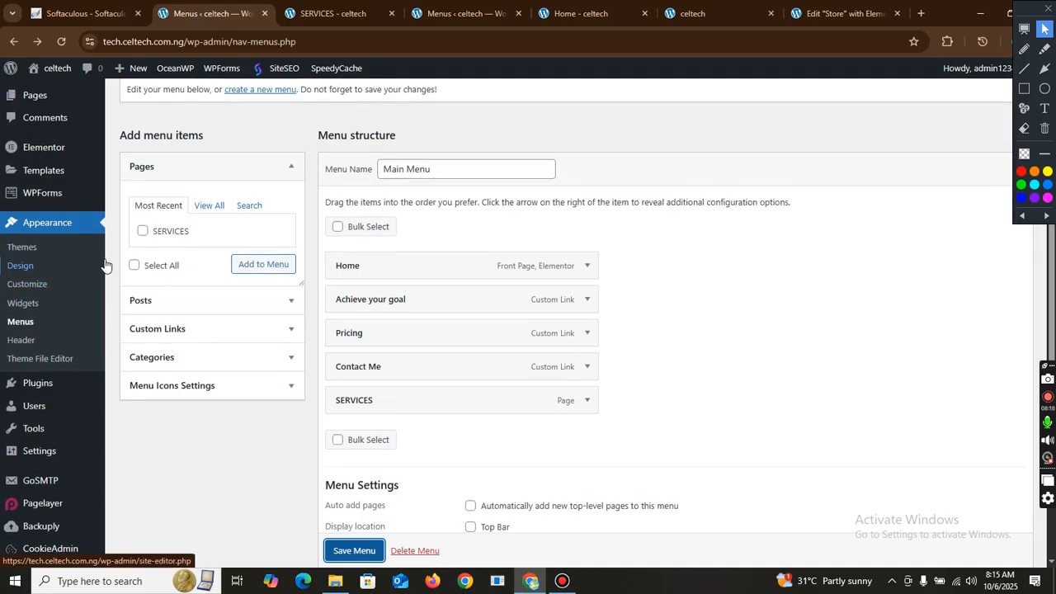
pyautogui.moveTo(47, 204)
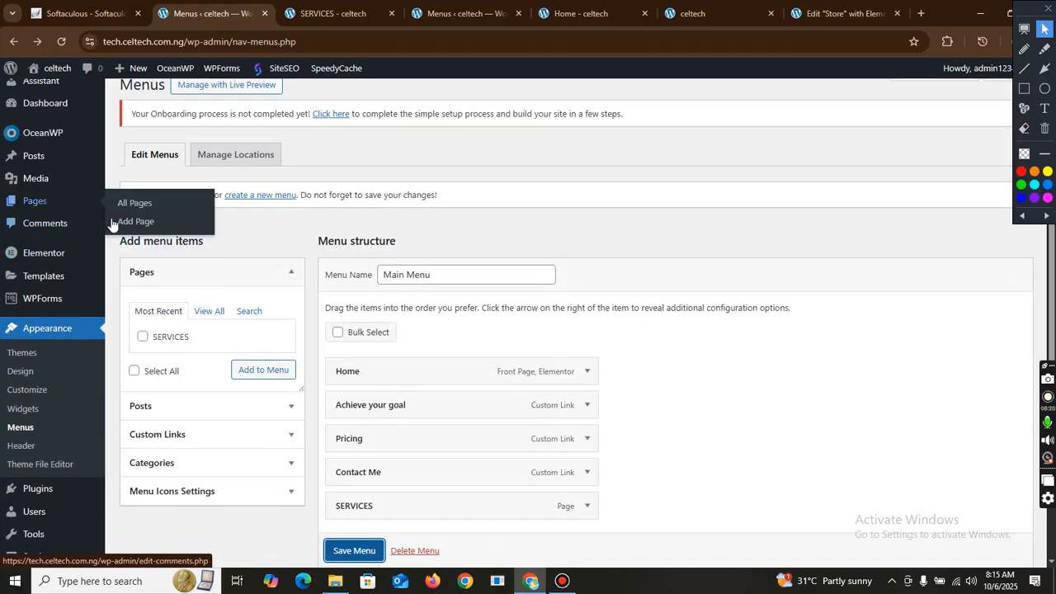